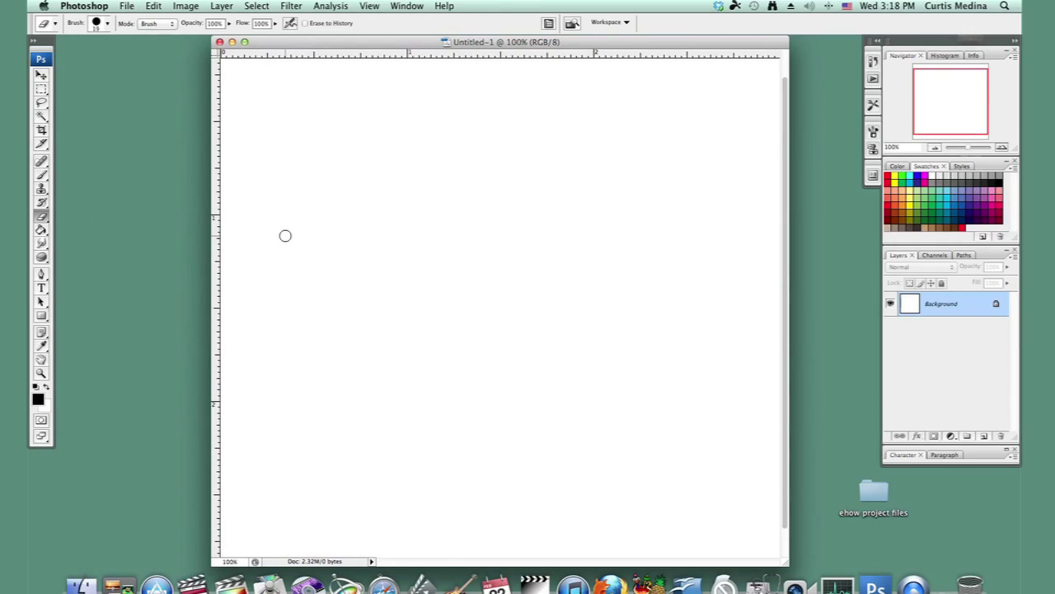
Set the foreground colour to a very dark navy blue in the Color Picker.
click(38, 400)
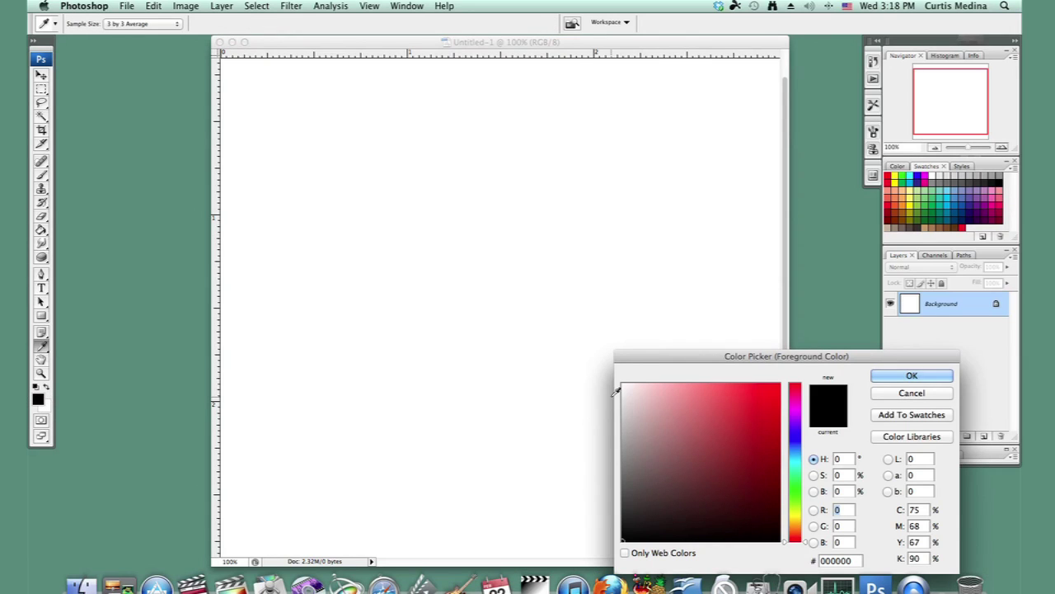
click(796, 442)
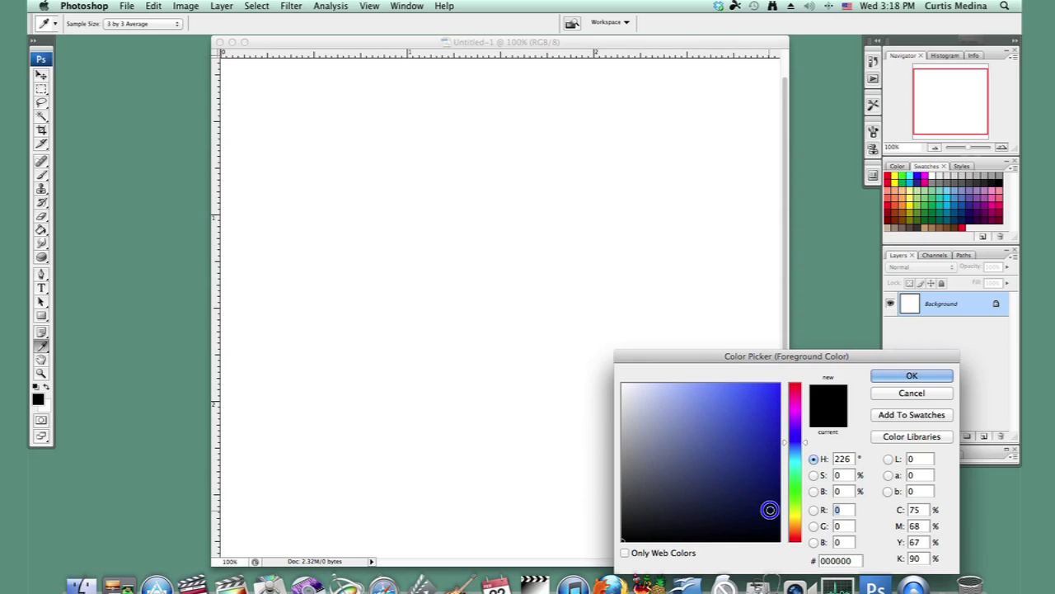
click(778, 512)
click(912, 375)
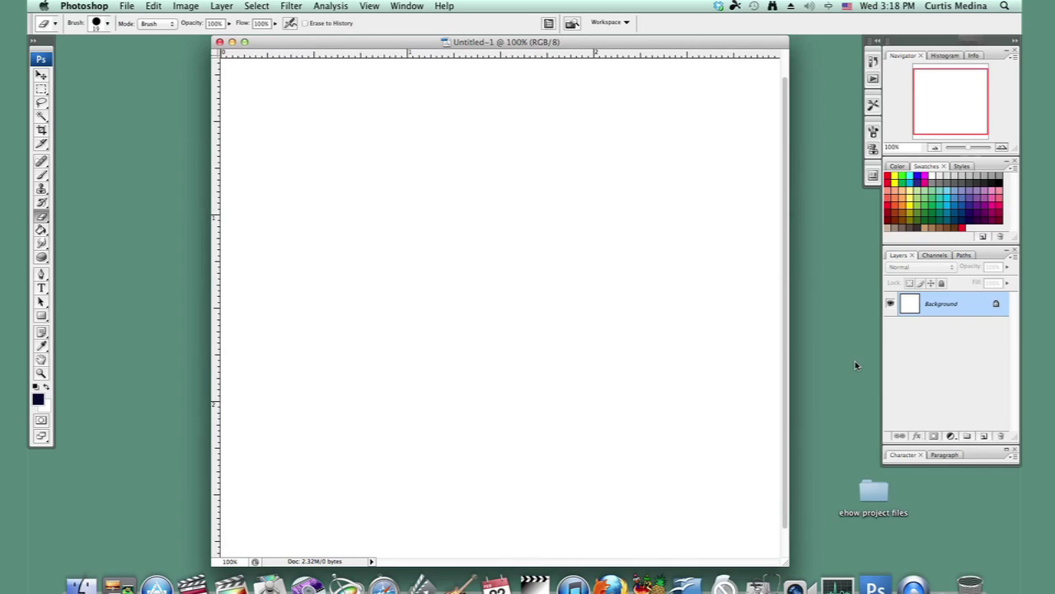
Fill the entire canvas with the navy colour using the Paint Bucket.
click(42, 230)
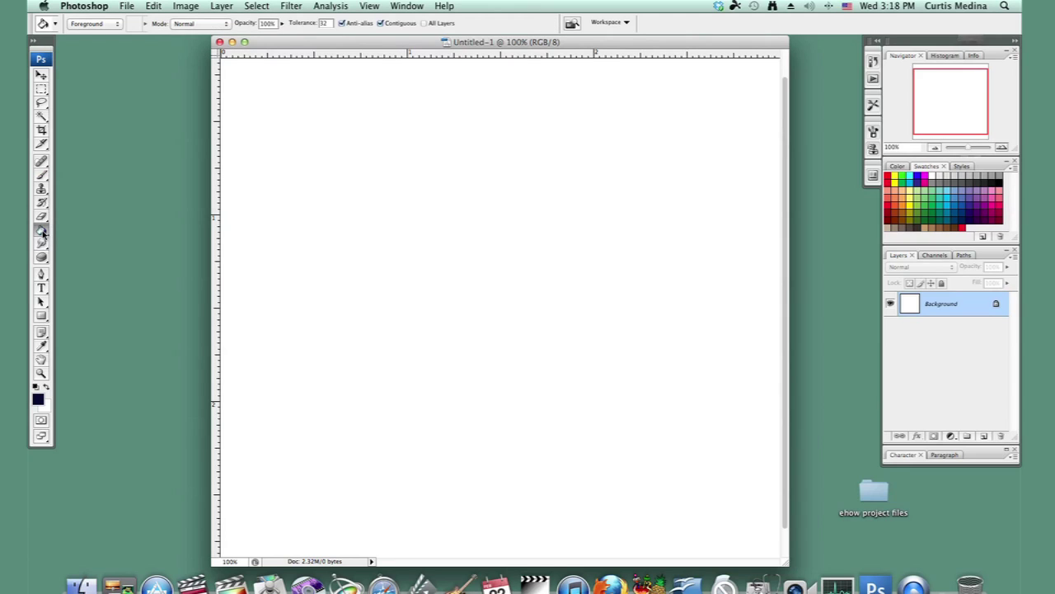
click(385, 278)
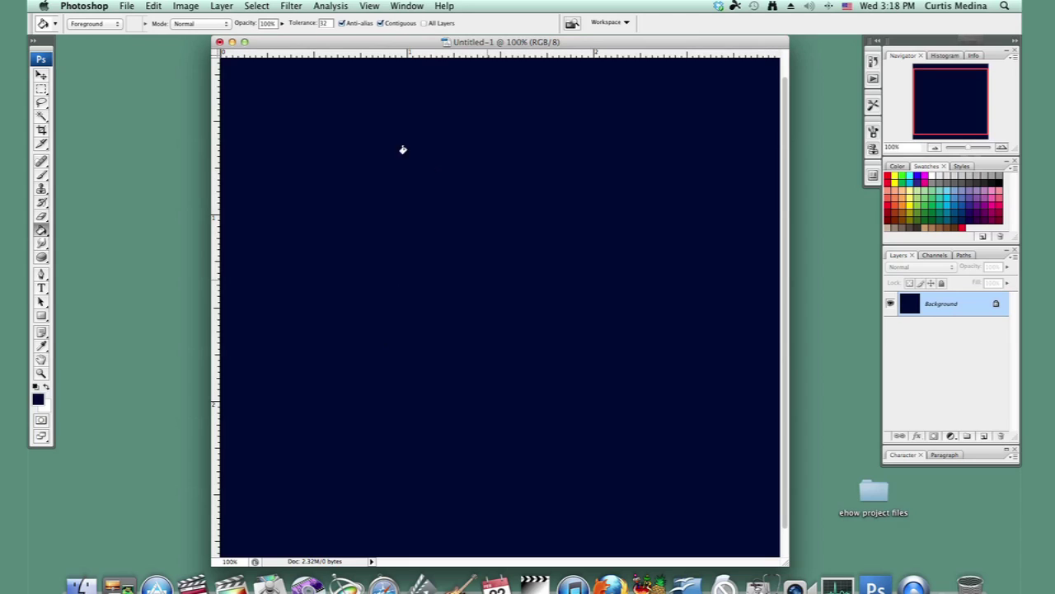
click(41, 175)
Set up a soft round brush at 95 px with 45% opacity.
right_click(391, 335)
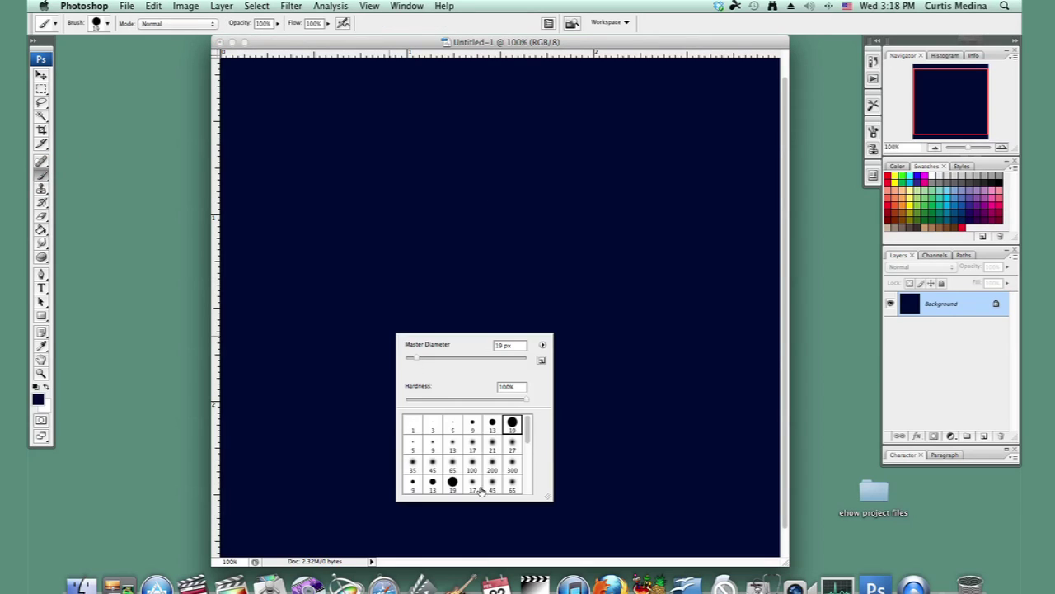
click(513, 486)
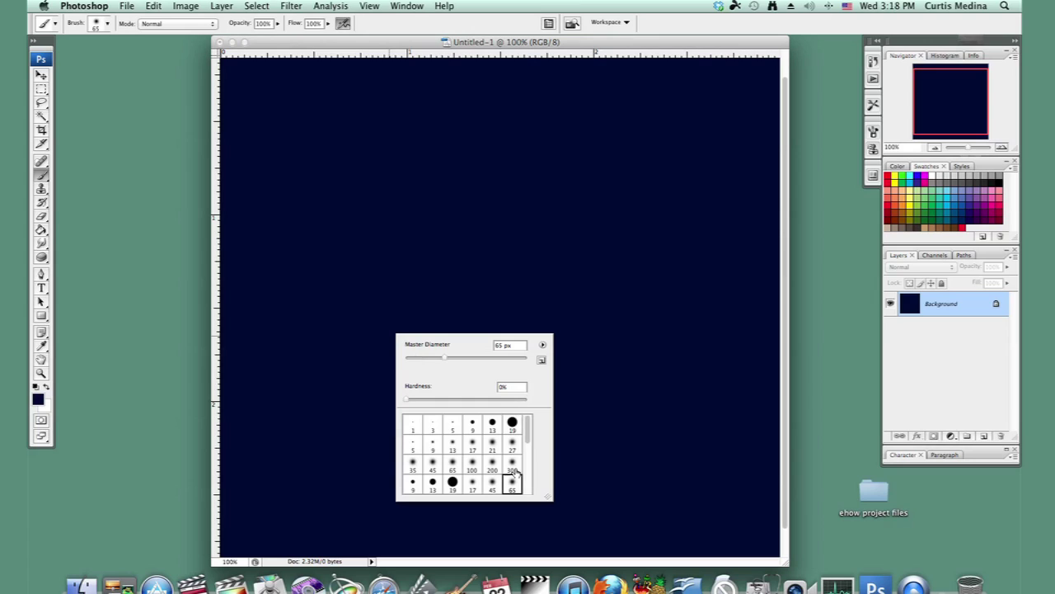
click(463, 359)
key(Return)
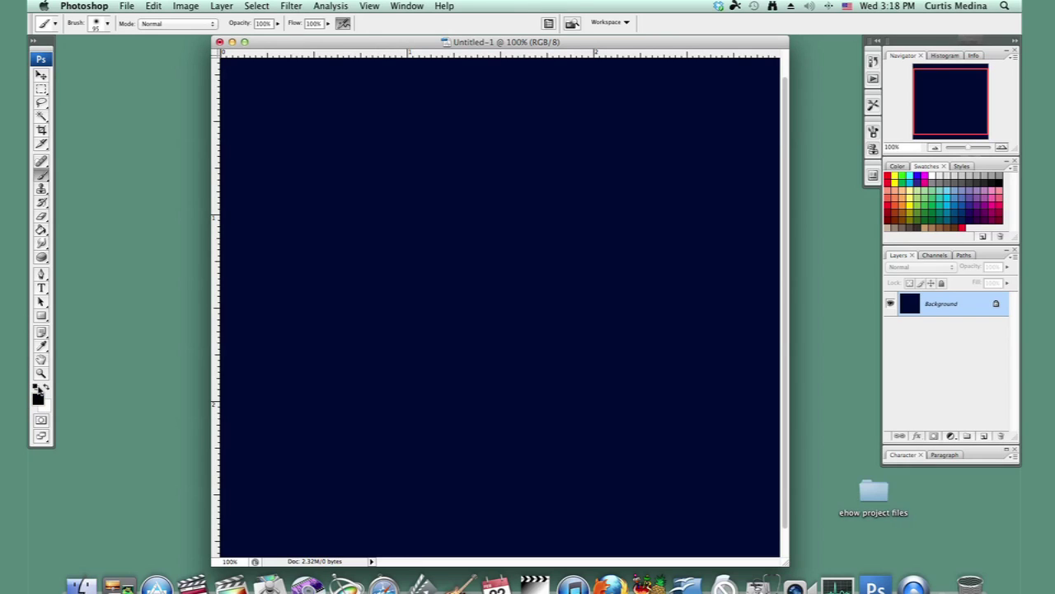
click(276, 26)
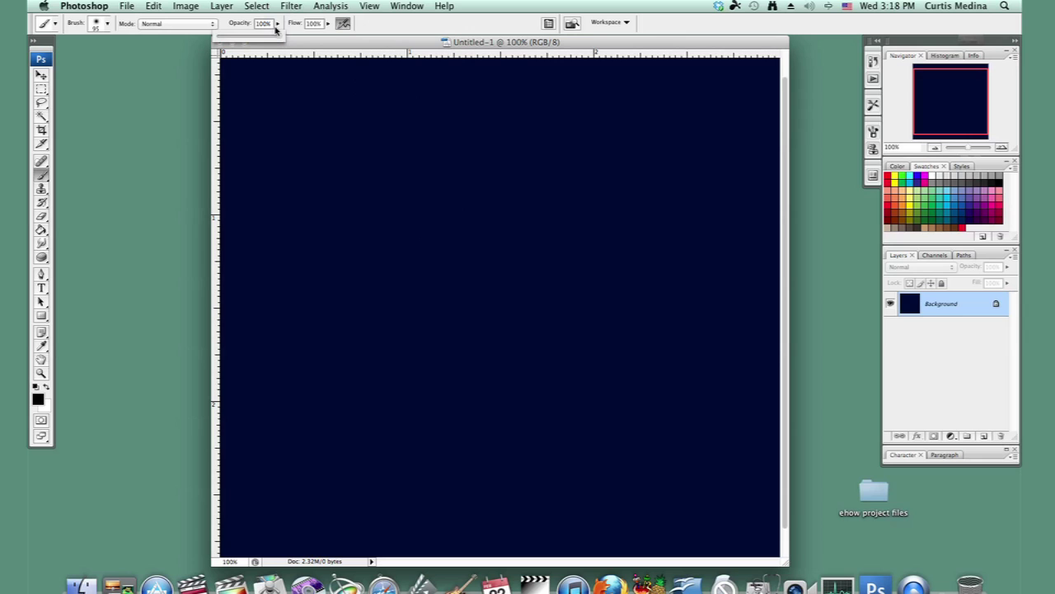
click(240, 77)
Paint soft dark streaks across the top and down the rest of the canvas.
drag(240, 77, 551, 133)
mouse_move(730, 204)
mouse_down()
mouse_move(189, 189)
mouse_move(711, 266)
mouse_move(220, 292)
mouse_move(271, 406)
mouse_move(570, 472)
mouse_move(267, 515)
mouse_move(625, 538)
mouse_move(698, 554)
mouse_move(543, 367)
mouse_move(593, 305)
mouse_move(398, 337)
mouse_move(386, 366)
mouse_move(733, 319)
mouse_move(686, 106)
mouse_move(732, 66)
mouse_move(495, 87)
mouse_move(687, 149)
mouse_move(564, 229)
mouse_move(323, 316)
mouse_move(667, 400)
mouse_move(486, 413)
mouse_move(542, 480)
mouse_move(719, 514)
mouse_move(581, 545)
mouse_move(373, 395)
mouse_move(357, 368)
mouse_move(350, 244)
mouse_move(761, 294)
mouse_move(270, 231)
mouse_move(360, 183)
mouse_move(795, 166)
mouse_move(550, 109)
mouse_move(630, 100)
mouse_move(506, 315)
mouse_move(508, 289)
mouse_move(621, 357)
mouse_move(632, 382)
mouse_up()
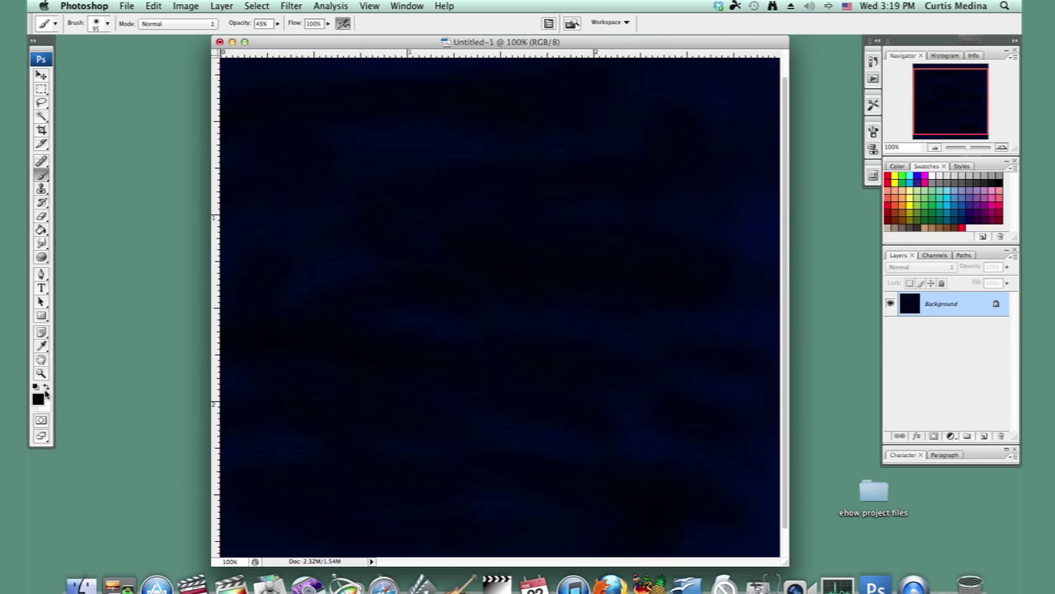
click(46, 388)
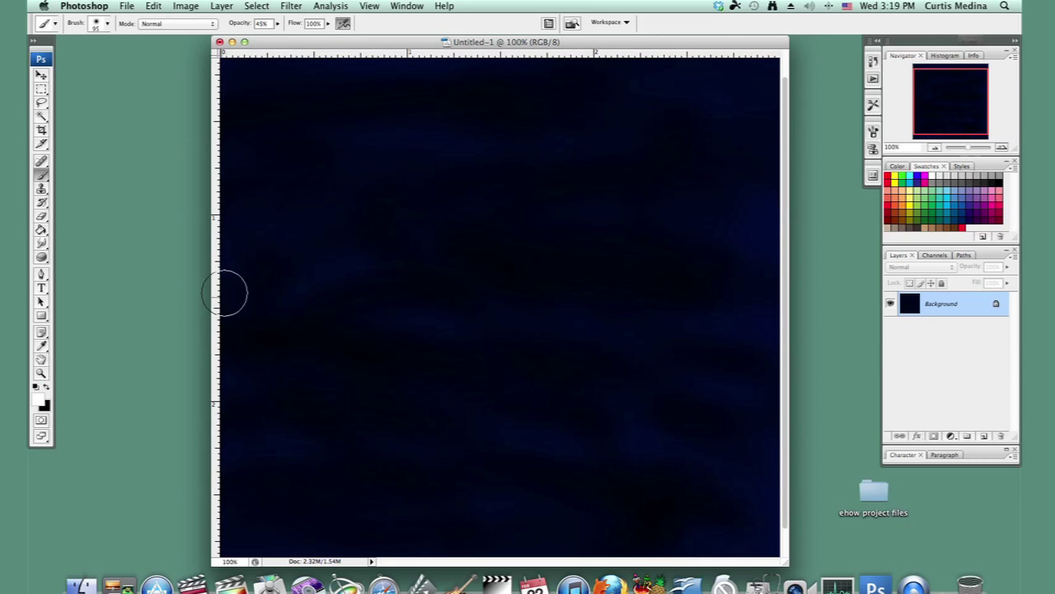
Switch to the small 17 px soft round brush.
right_click(417, 302)
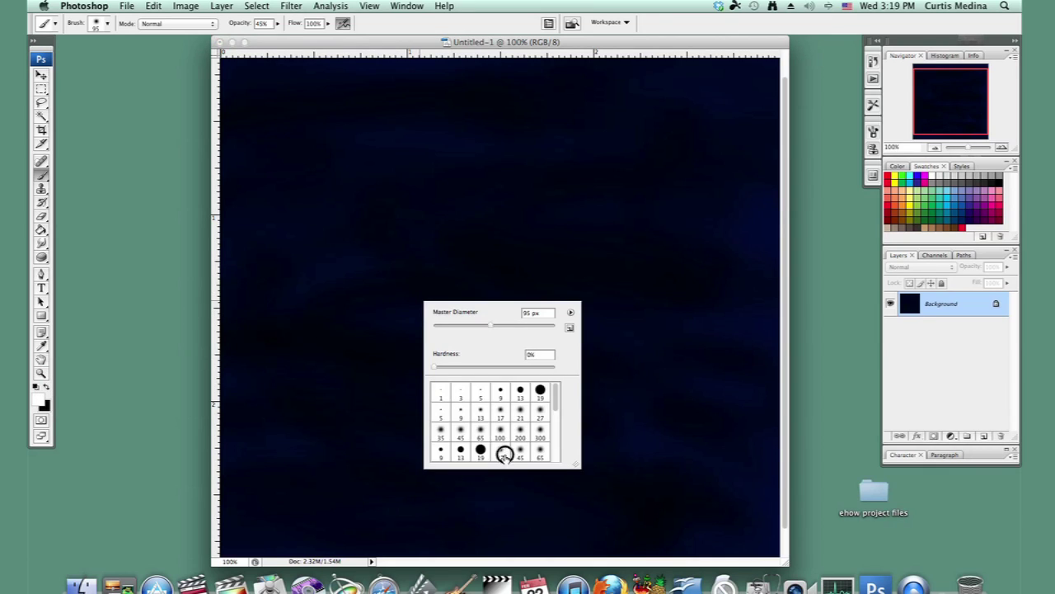
click(500, 450)
click(351, 85)
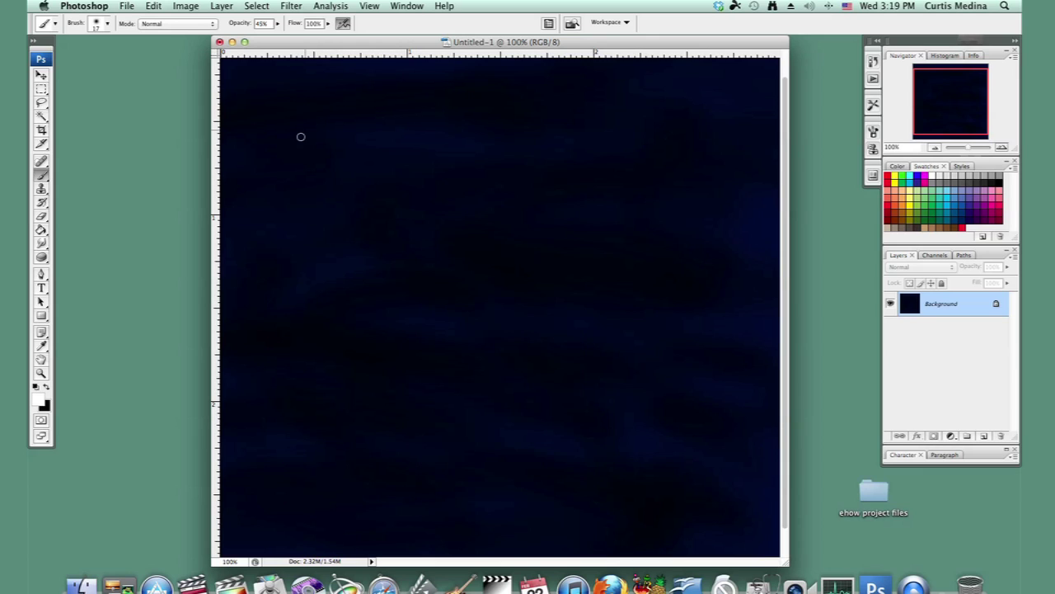
Dab about sixteen soft white stars scattered across the upper, middle and lower sky.
click(302, 164)
click(316, 198)
click(374, 209)
click(681, 196)
click(658, 325)
click(613, 360)
click(337, 353)
click(293, 401)
click(283, 454)
click(324, 495)
click(402, 514)
click(622, 477)
click(602, 514)
click(628, 508)
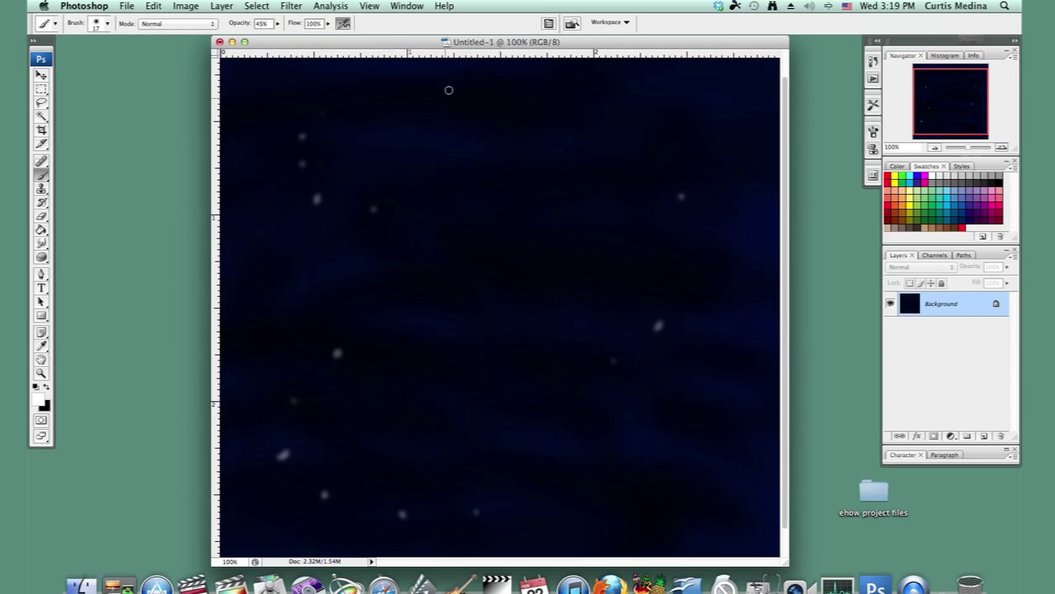
click(478, 514)
click(573, 412)
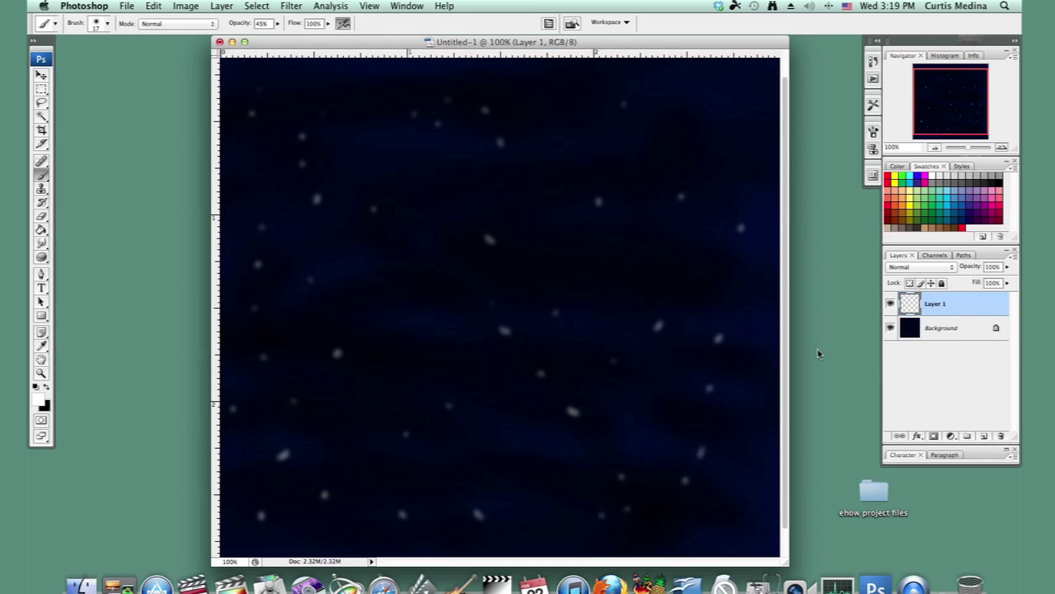
Draw a large circle with the Elliptical Marquee and move it near the canvas centre.
click(41, 89)
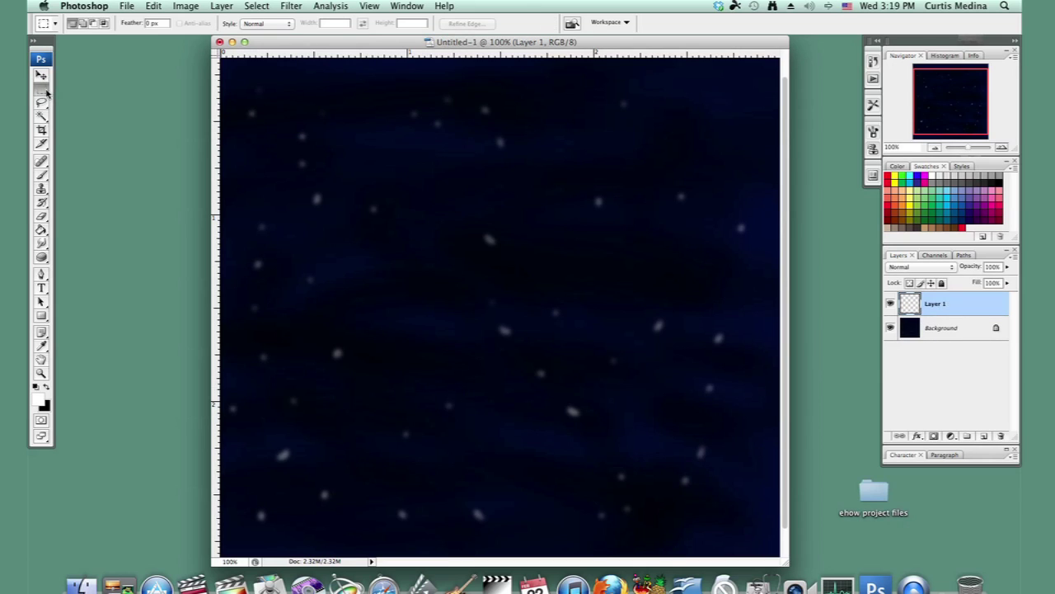
drag(41, 88, 79, 104)
drag(439, 177, 730, 562)
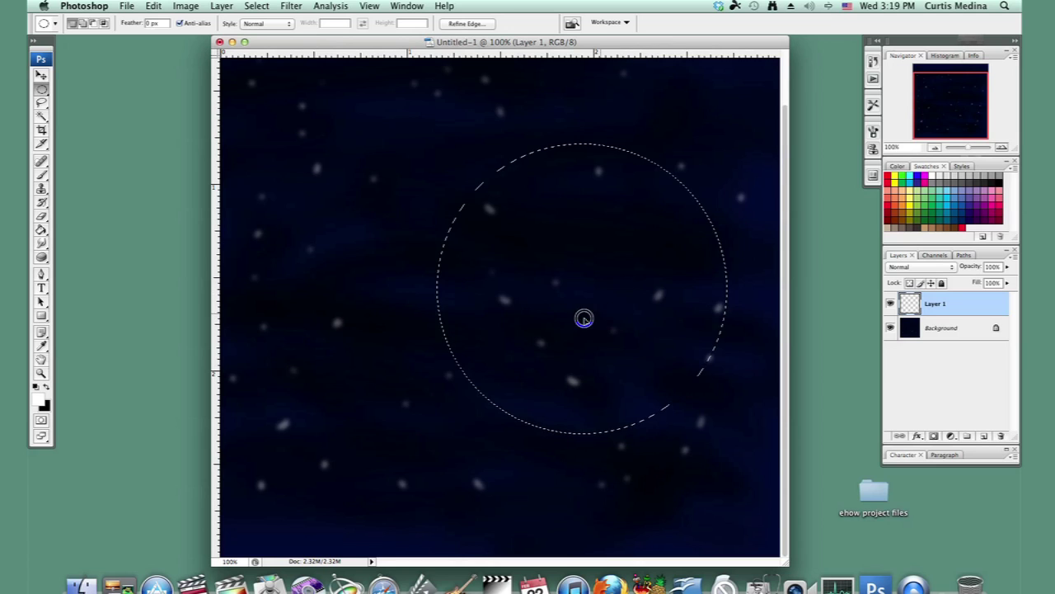
drag(584, 318, 514, 323)
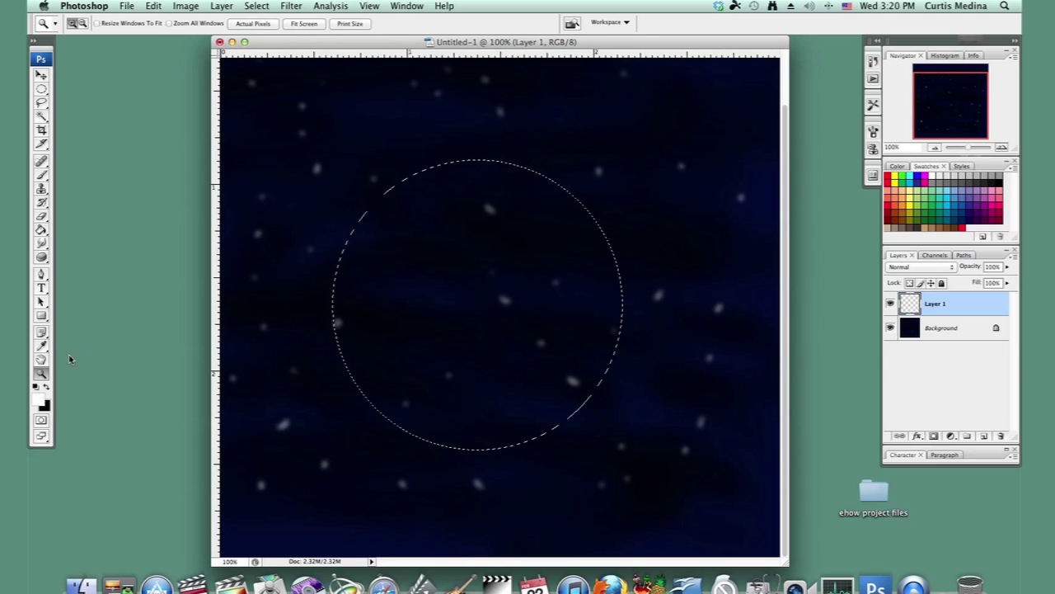
Set the foreground colour to royal blue #0016b8.
click(39, 400)
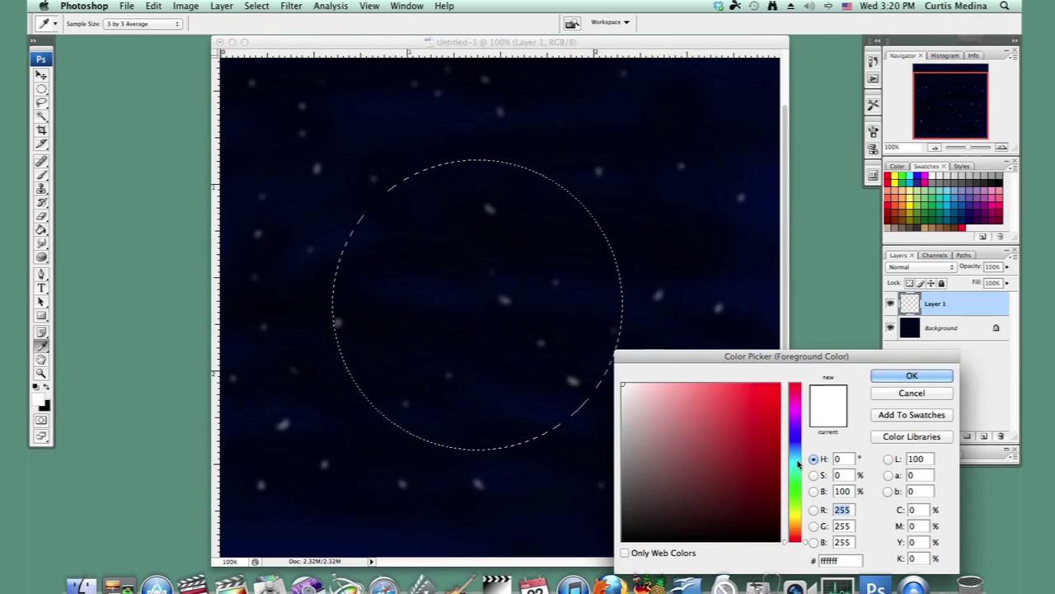
click(798, 437)
click(779, 427)
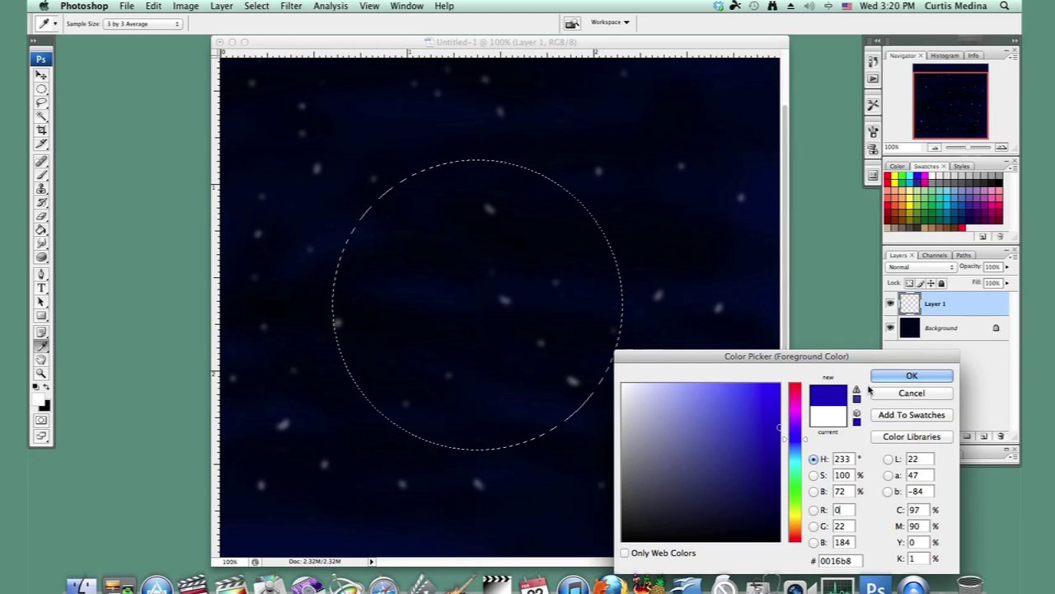
click(890, 378)
Fill the circular selection with the foreground colour via Edit > Fill.
key(z)
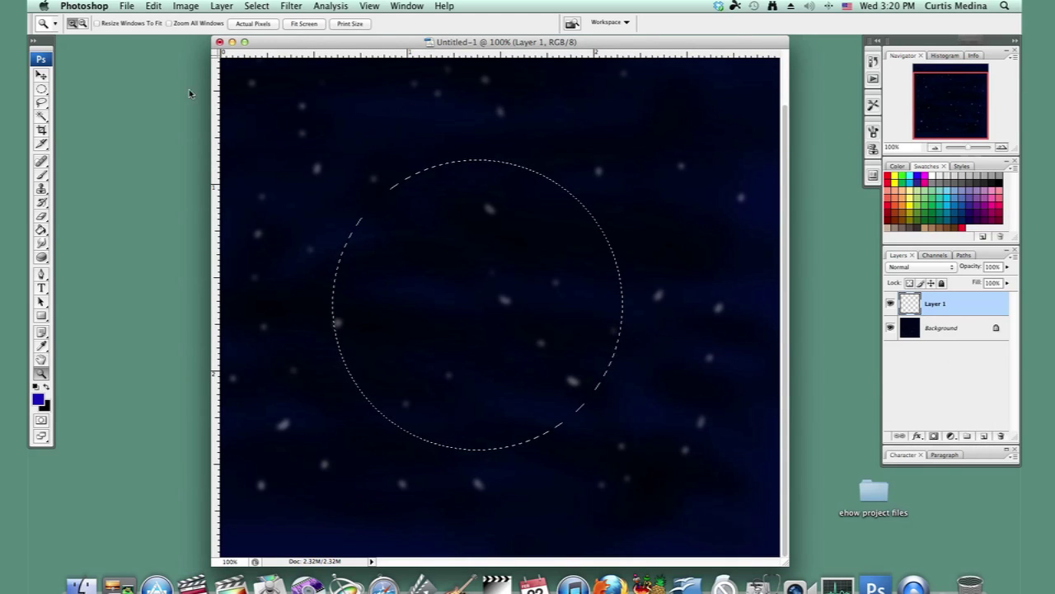
click(155, 6)
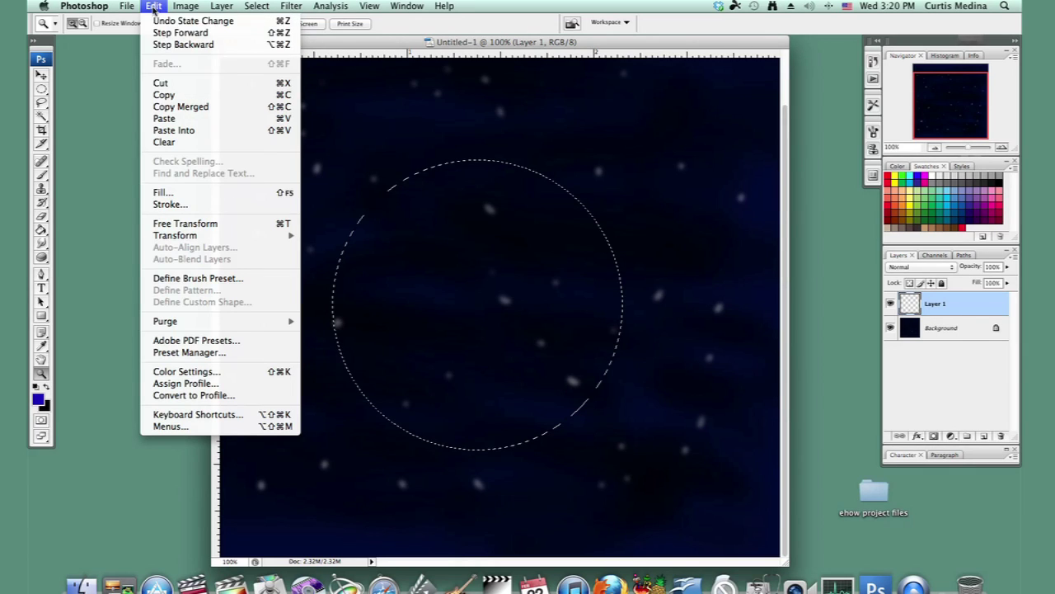
click(161, 190)
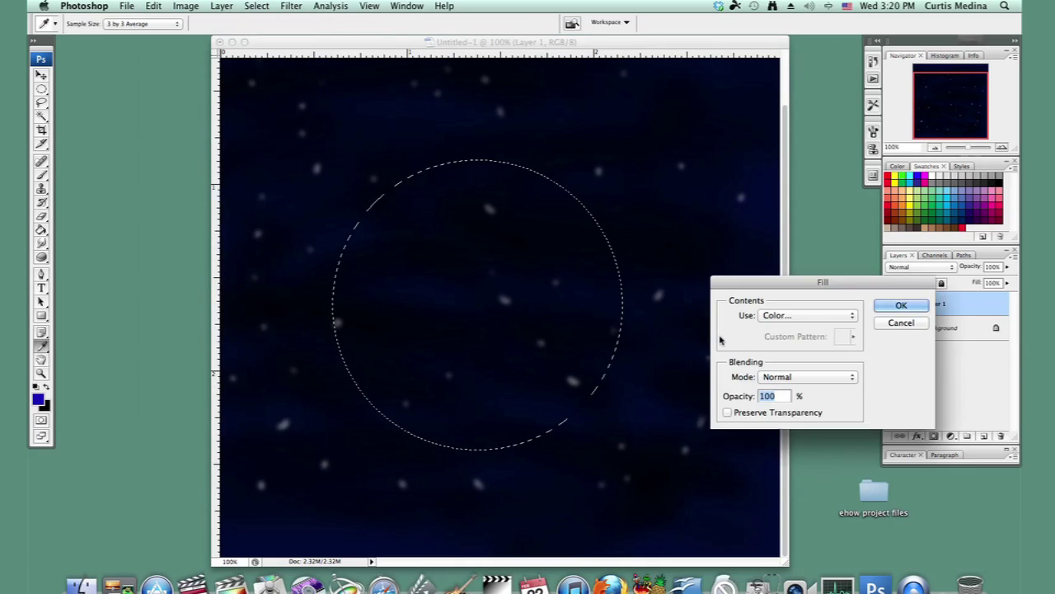
click(820, 316)
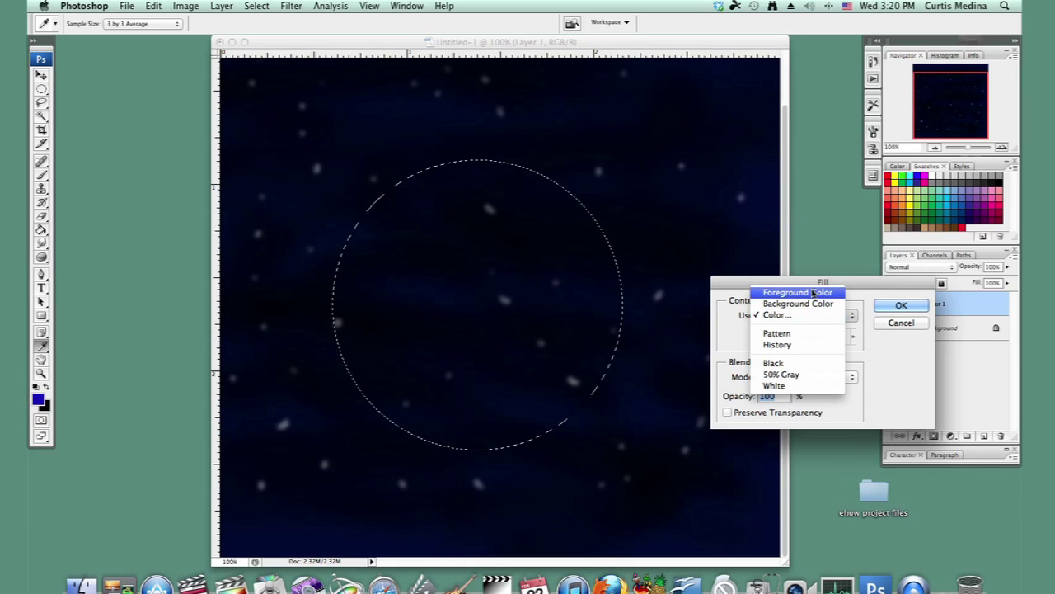
click(809, 295)
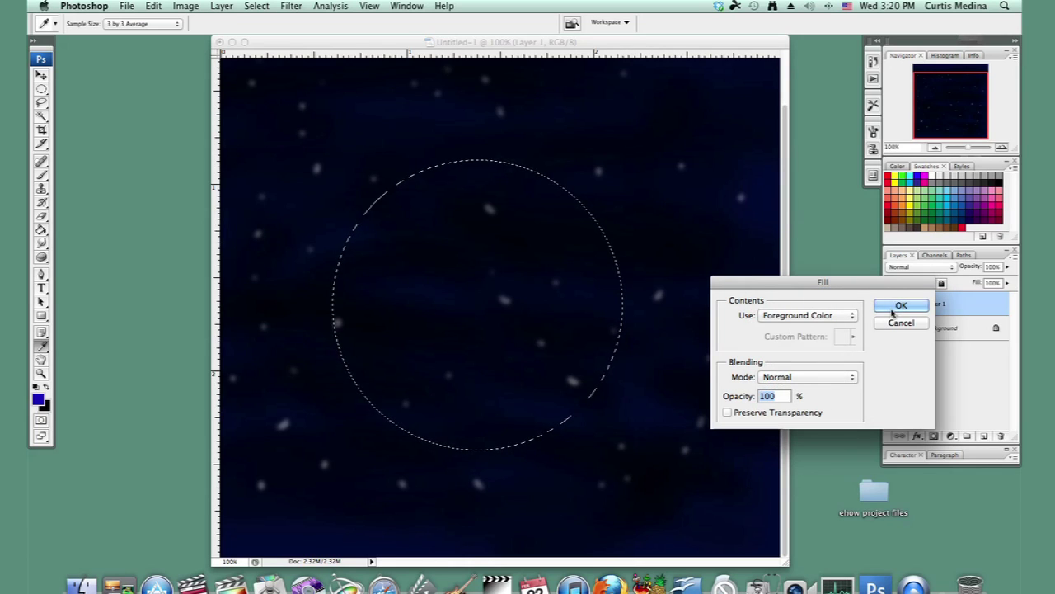
click(897, 309)
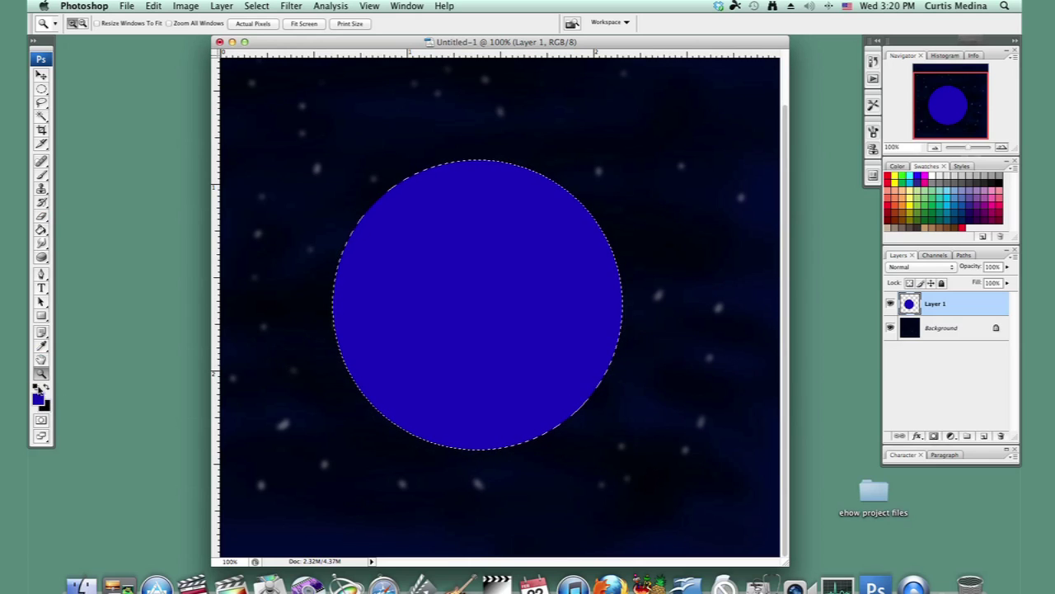
Brush soft black shading along the planet's lower-left edge and left side.
click(43, 176)
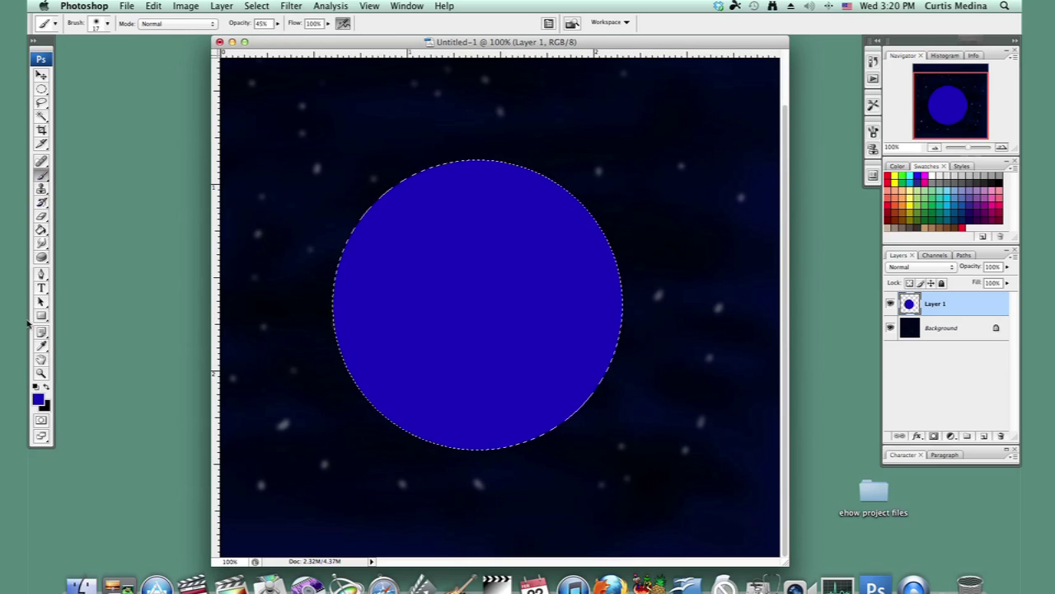
click(37, 387)
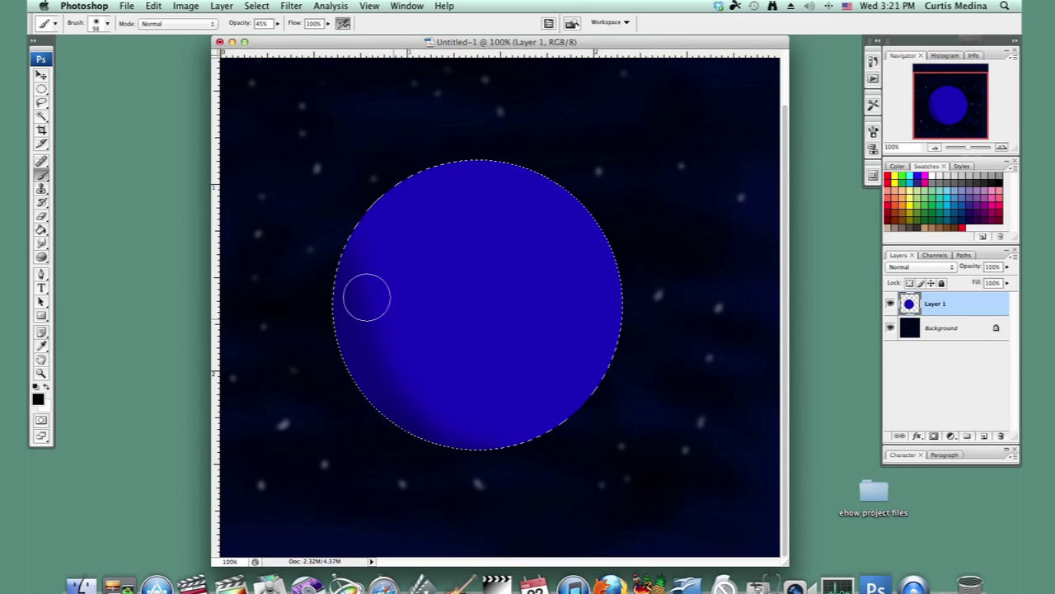
drag(319, 317, 430, 439)
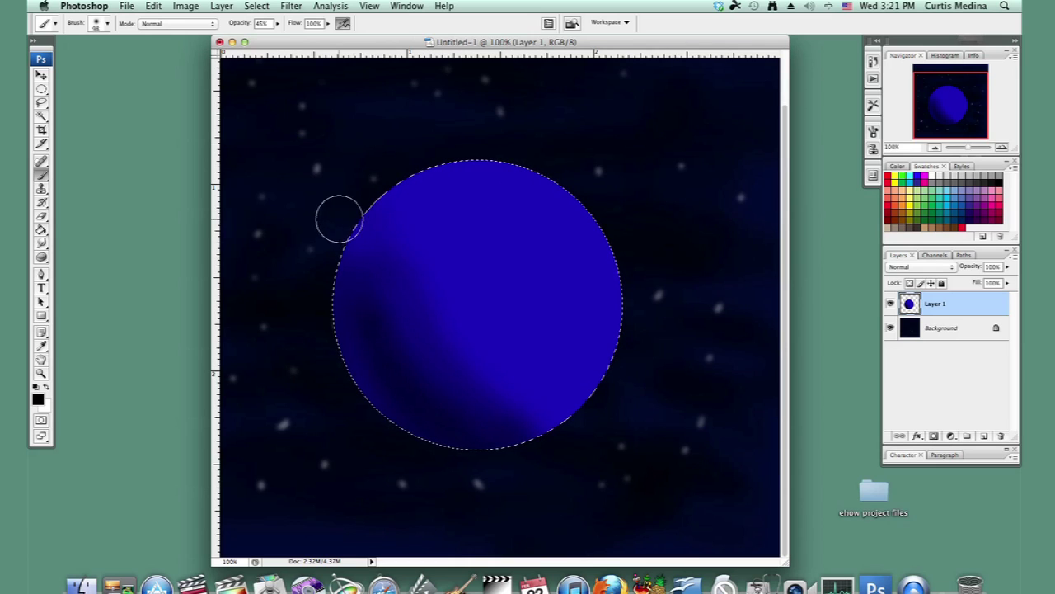
mouse_move(378, 225)
mouse_down()
mouse_move(447, 365)
mouse_move(443, 324)
mouse_move(433, 324)
mouse_move(492, 393)
mouse_move(562, 448)
mouse_move(516, 404)
mouse_up()
mouse_move(577, 443)
mouse_down()
mouse_move(536, 425)
mouse_move(423, 314)
mouse_move(403, 319)
mouse_move(497, 437)
mouse_move(379, 274)
mouse_move(373, 246)
mouse_move(355, 287)
mouse_move(402, 387)
mouse_move(428, 396)
mouse_move(383, 254)
mouse_move(493, 427)
mouse_up()
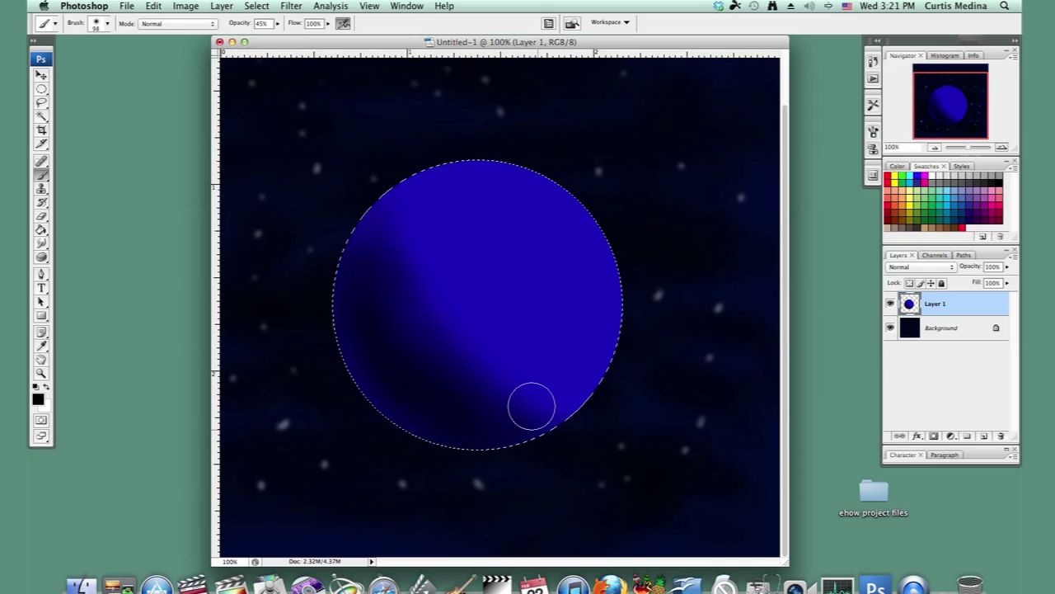
Paint soft white highlight strokes along the planet's right rim and upper part.
click(47, 388)
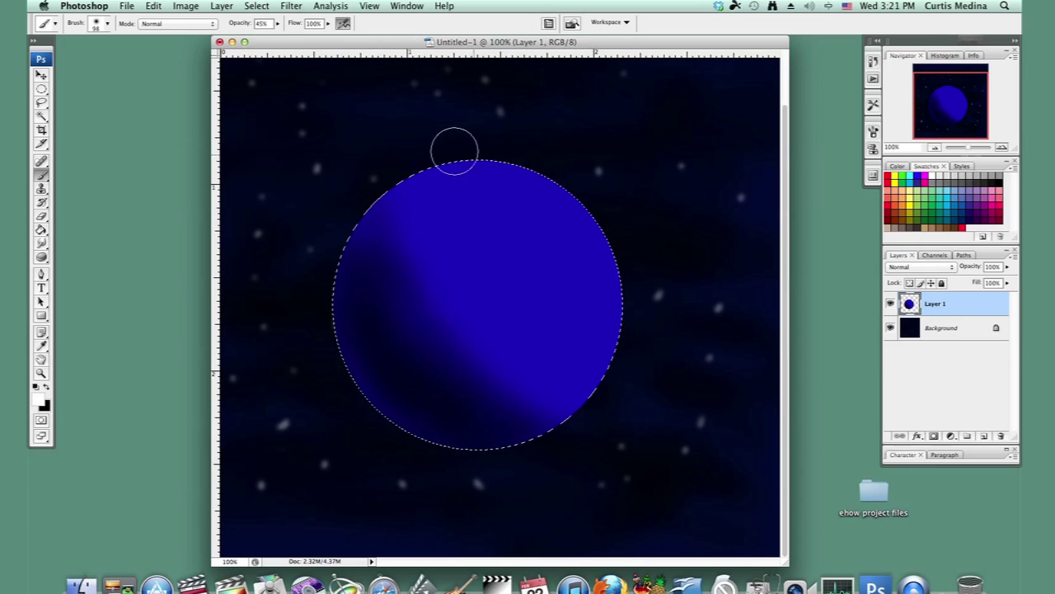
mouse_move(601, 403)
mouse_down()
mouse_move(542, 283)
mouse_move(442, 159)
mouse_up()
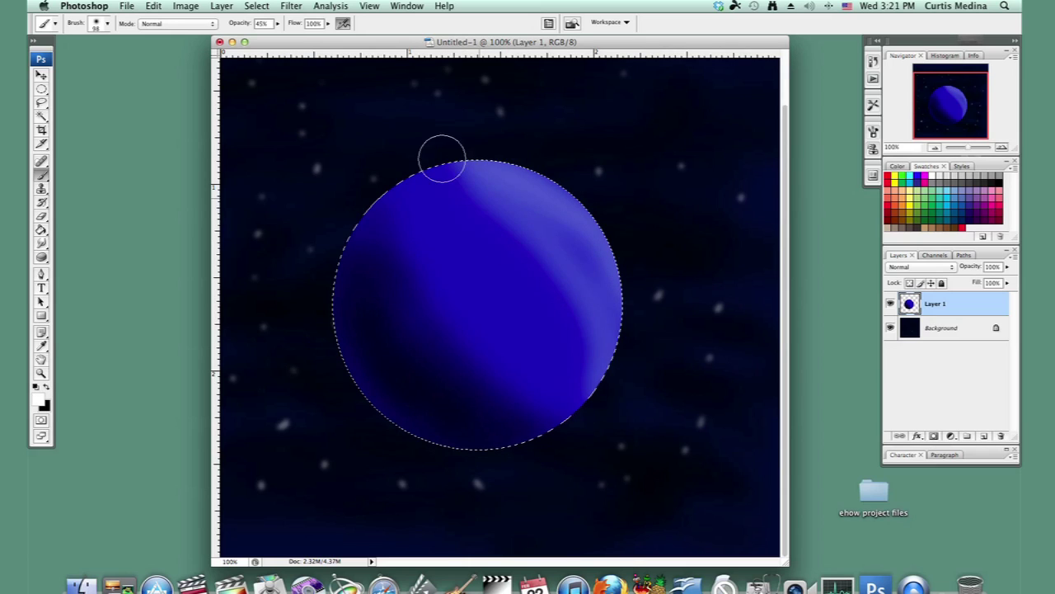
drag(602, 373, 586, 250)
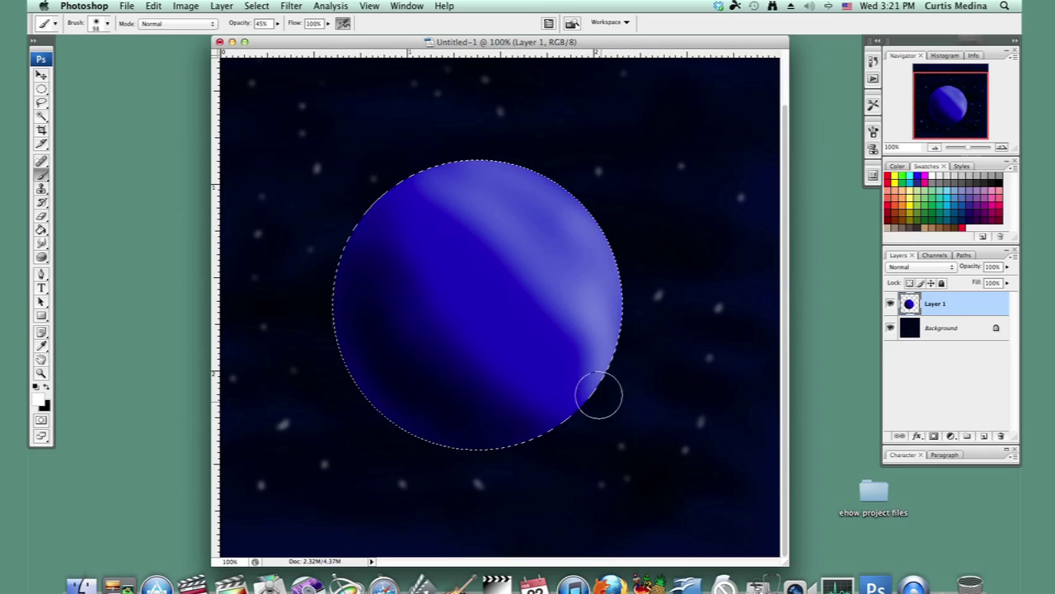
drag(433, 192, 525, 297)
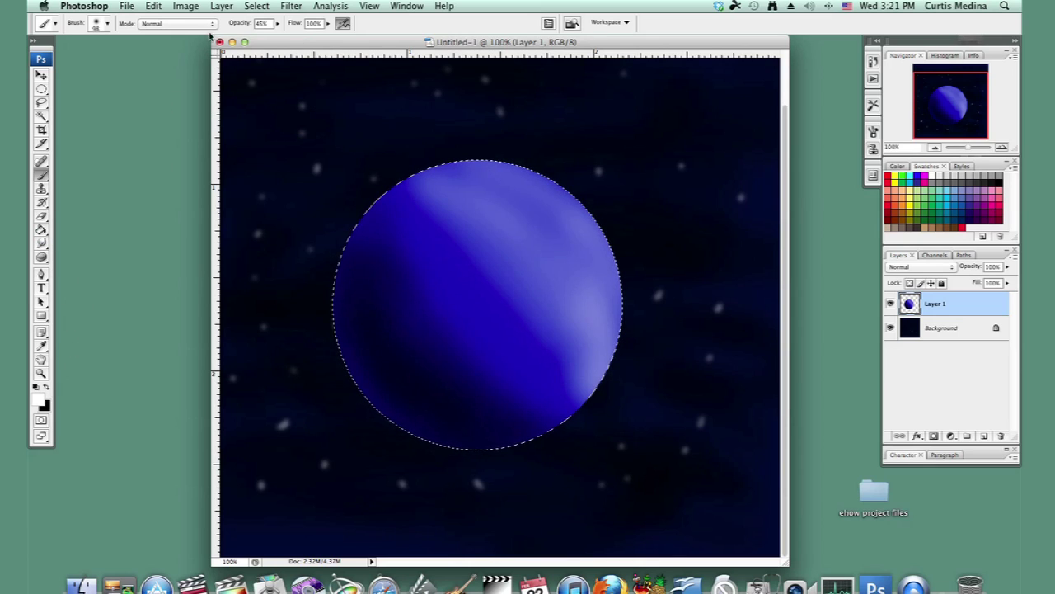
click(198, 23)
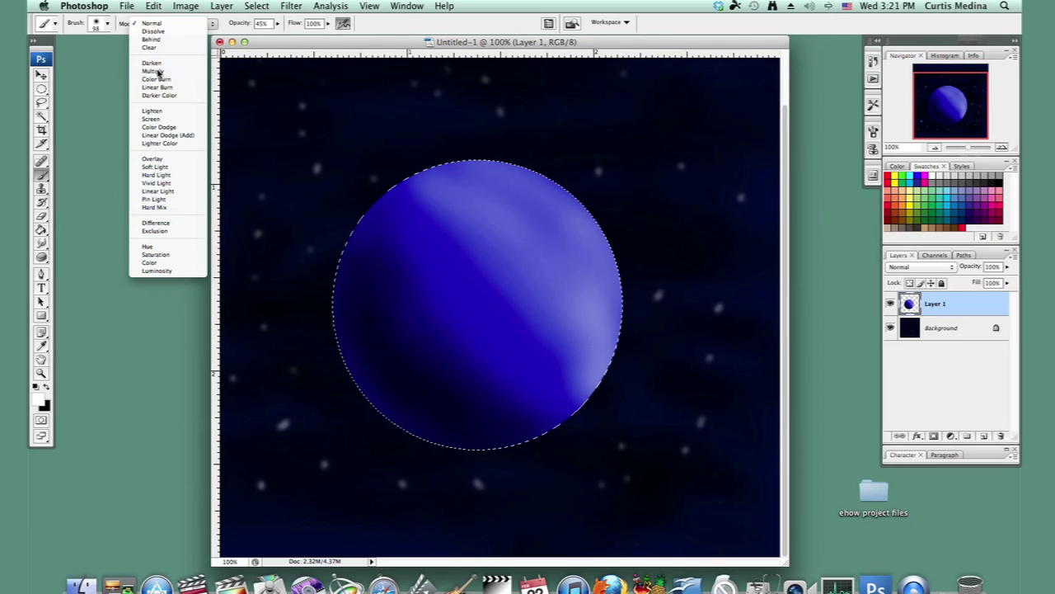
Set the brush mode to Multiply and pick green #12900c as the foreground colour.
click(156, 72)
click(36, 400)
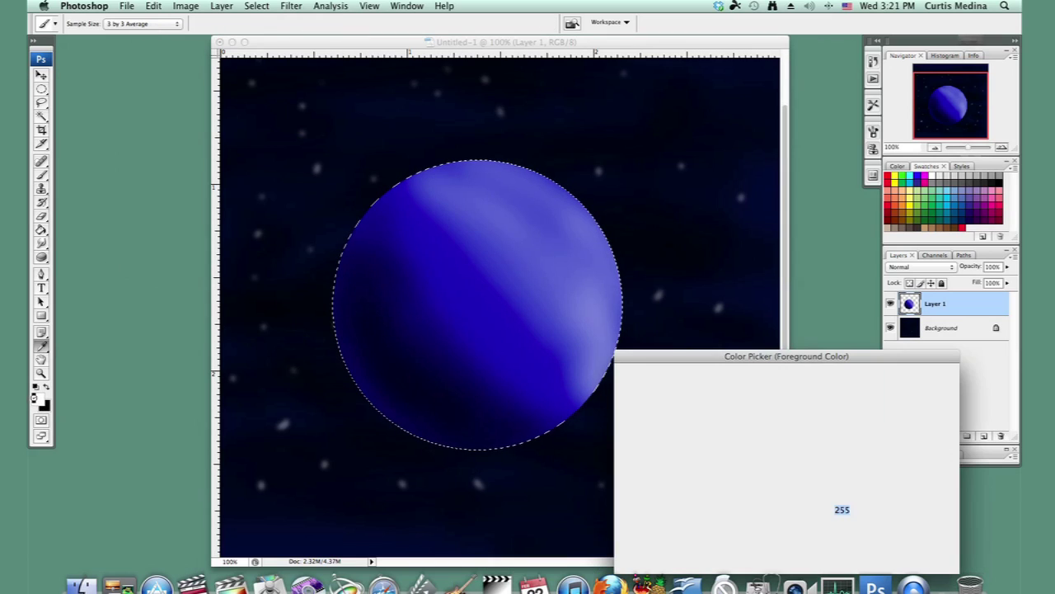
click(796, 489)
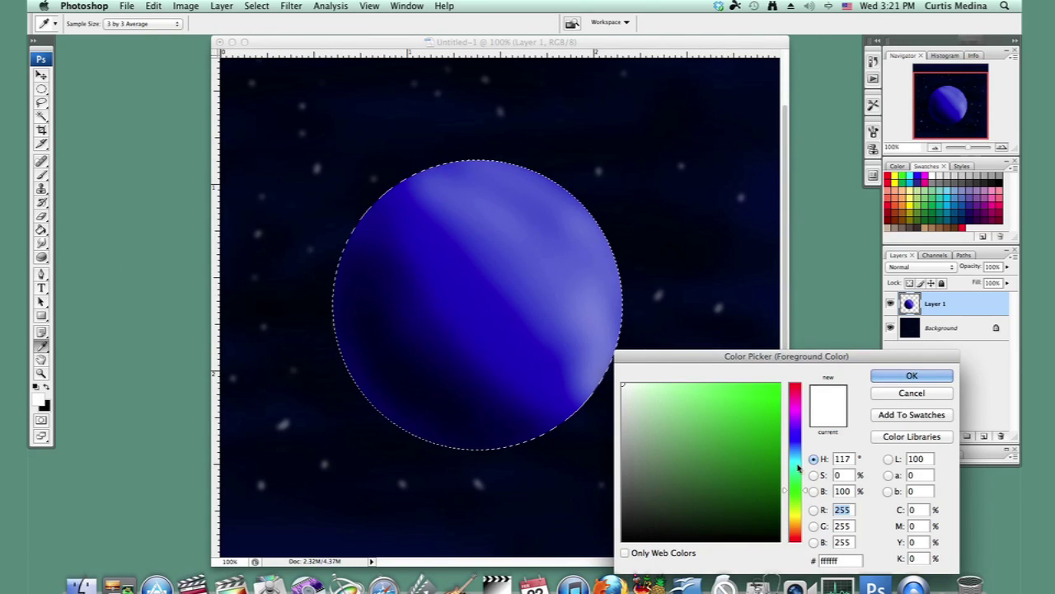
click(767, 452)
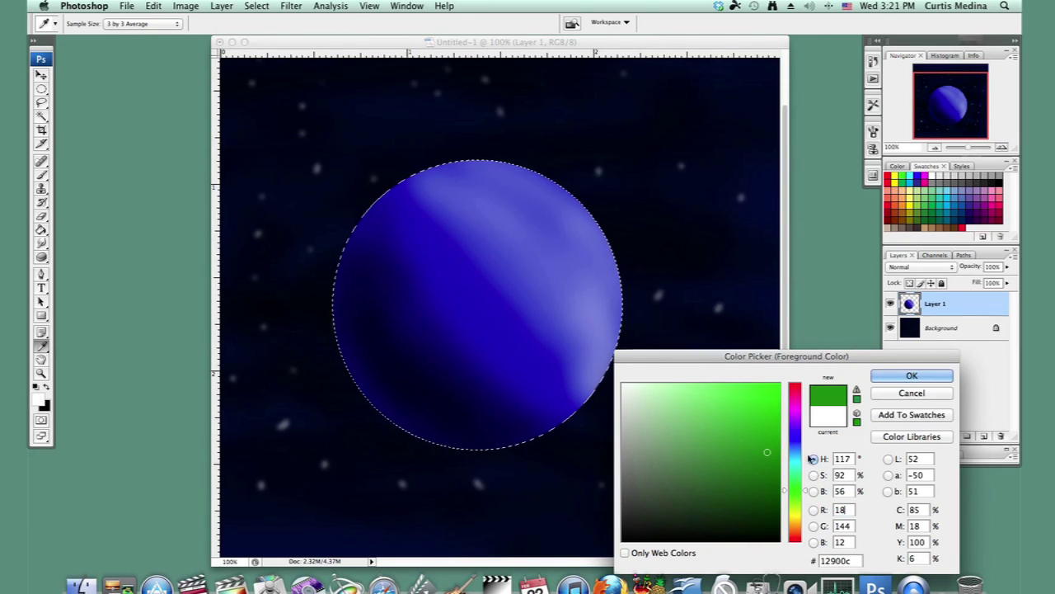
click(880, 377)
Choose a hard-edged brush at 37 px diameter and return the mode to Normal.
key(b)
right_click(428, 299)
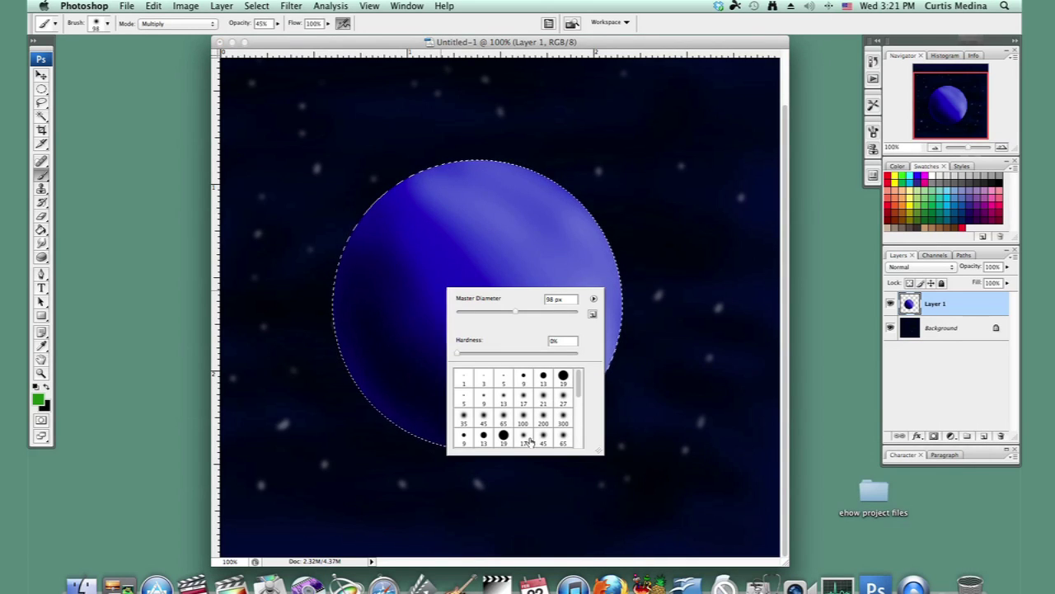
click(563, 377)
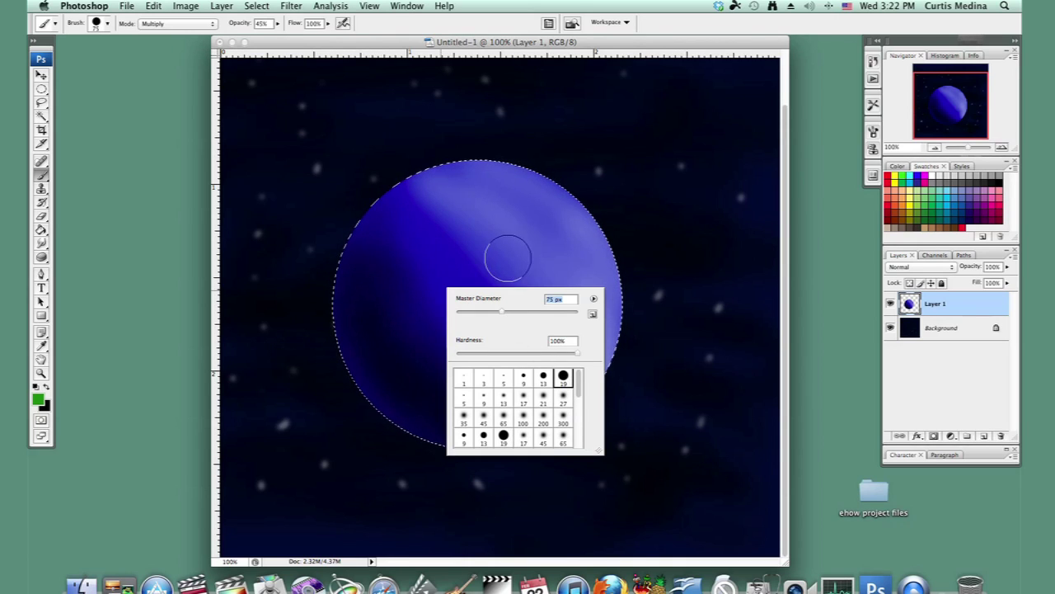
drag(485, 312, 479, 311)
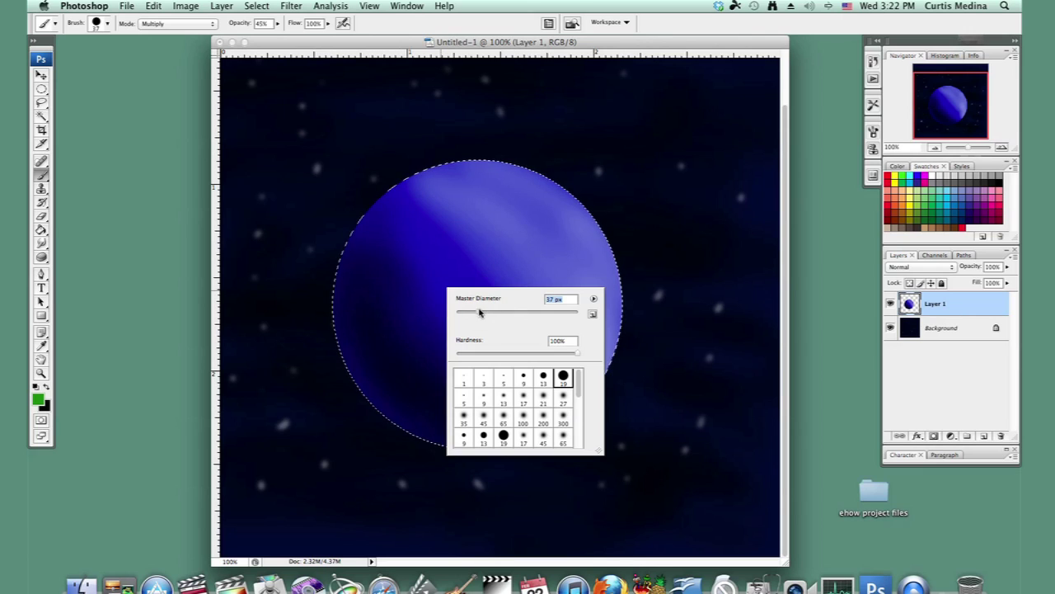
click(525, 28)
key(shift+alt+n)
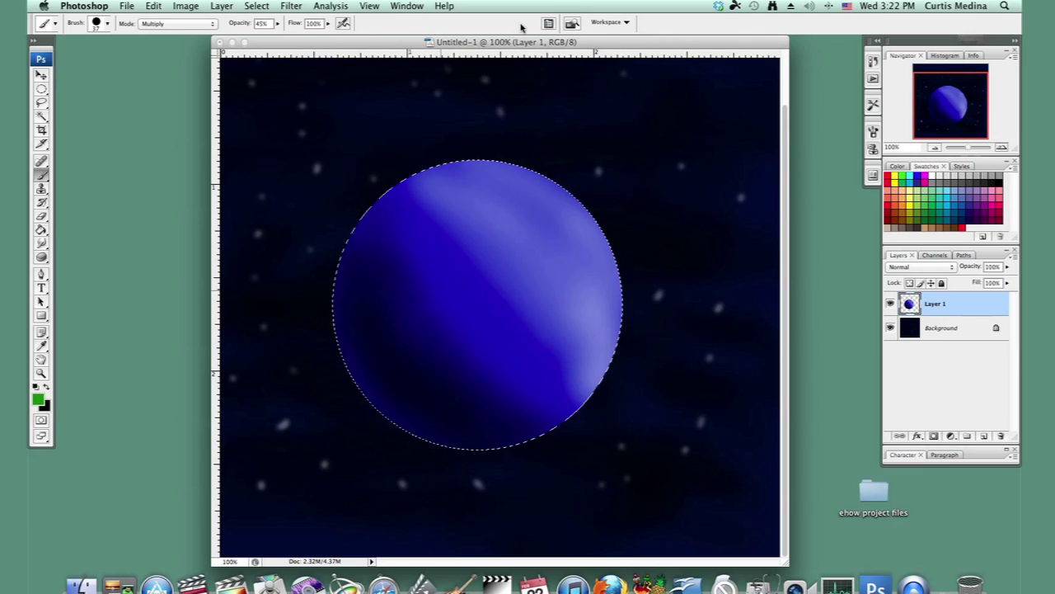
On a new Layer 2 at 100% opacity, paint a green continent from the top to a southern lobe.
click(983, 437)
drag(276, 25, 343, 51)
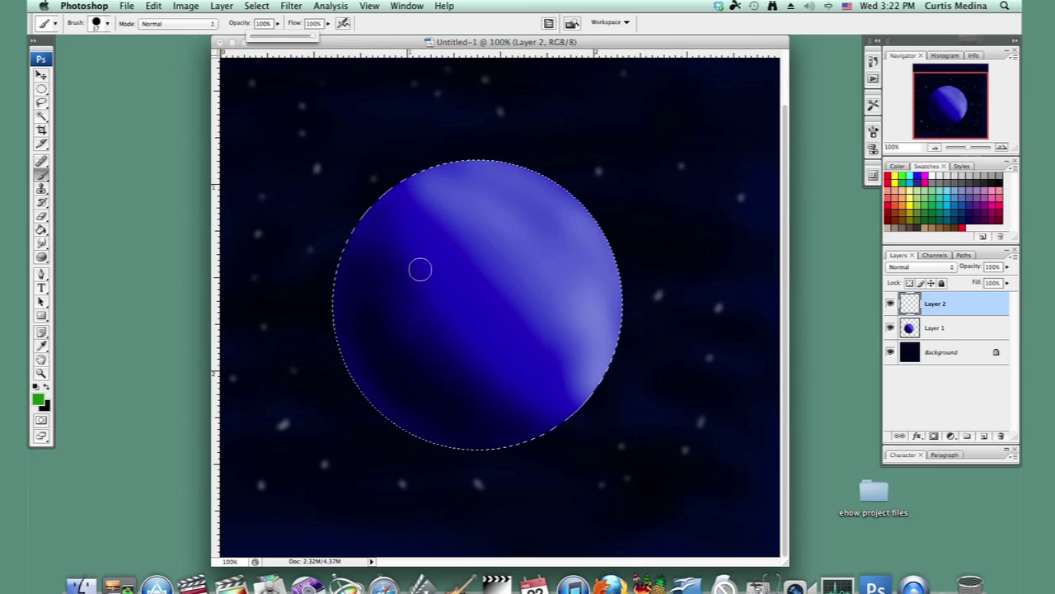
drag(417, 255, 424, 310)
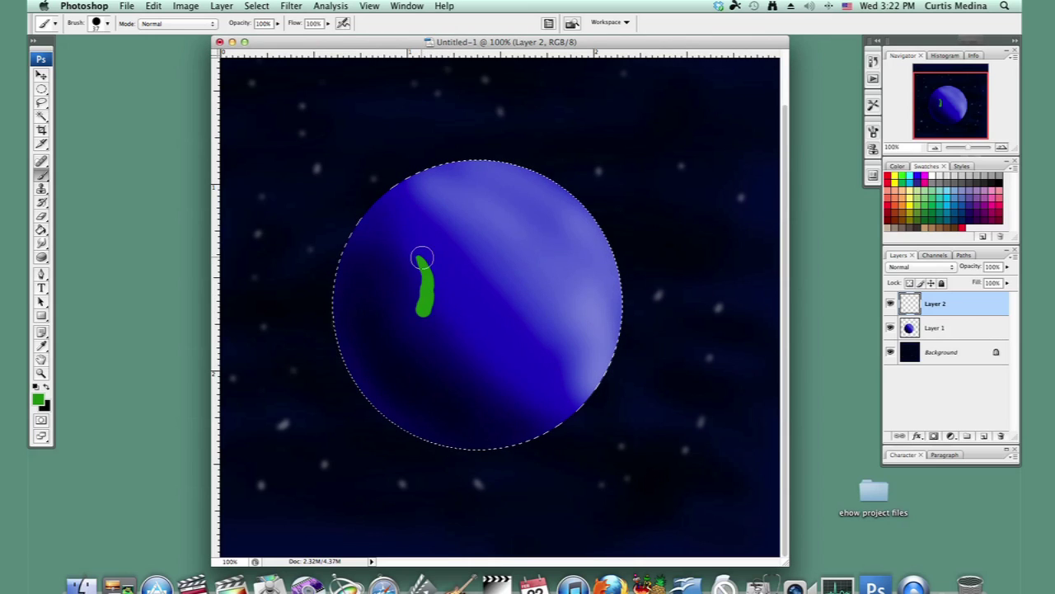
drag(421, 258, 513, 275)
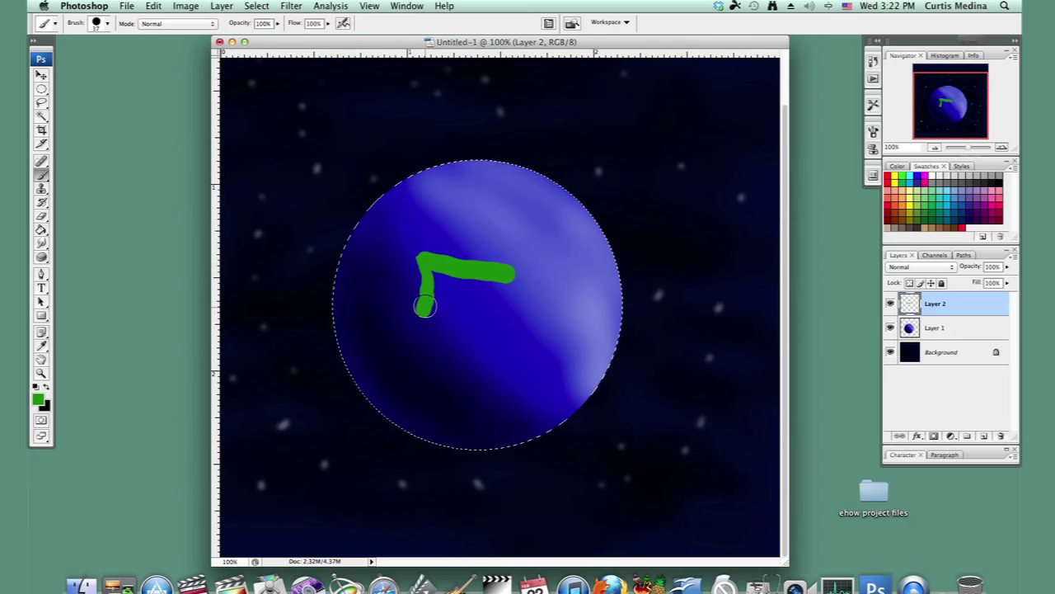
mouse_move(424, 306)
mouse_down()
mouse_move(442, 334)
mouse_move(439, 293)
mouse_move(436, 315)
mouse_move(437, 305)
mouse_move(470, 299)
mouse_move(450, 284)
mouse_move(464, 278)
mouse_move(491, 328)
mouse_move(482, 308)
mouse_move(439, 313)
mouse_move(509, 270)
mouse_up()
mouse_move(421, 252)
mouse_down()
mouse_move(382, 208)
mouse_move(441, 205)
mouse_move(398, 209)
mouse_move(449, 221)
mouse_move(427, 216)
mouse_move(429, 263)
mouse_move(462, 254)
mouse_move(448, 235)
mouse_move(488, 214)
mouse_move(487, 266)
mouse_move(559, 256)
mouse_move(567, 240)
mouse_move(520, 230)
mouse_move(484, 196)
mouse_move(529, 250)
mouse_move(471, 196)
mouse_up()
mouse_move(429, 320)
mouse_down()
mouse_move(430, 363)
mouse_move(414, 369)
mouse_move(427, 426)
mouse_move(451, 443)
mouse_up()
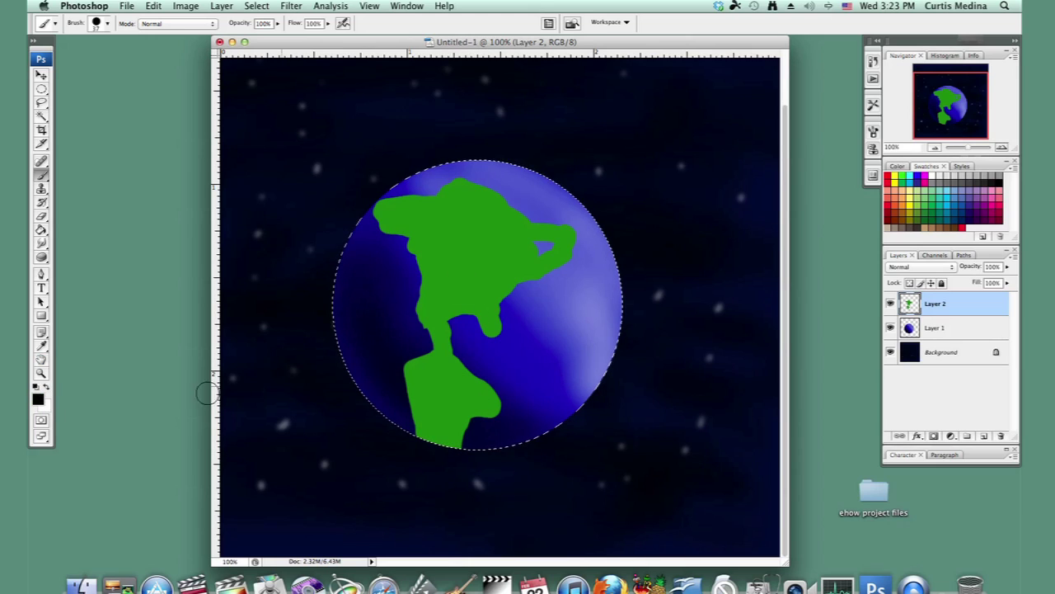
Paint a white polar cap at the top of the planet.
click(36, 385)
click(47, 387)
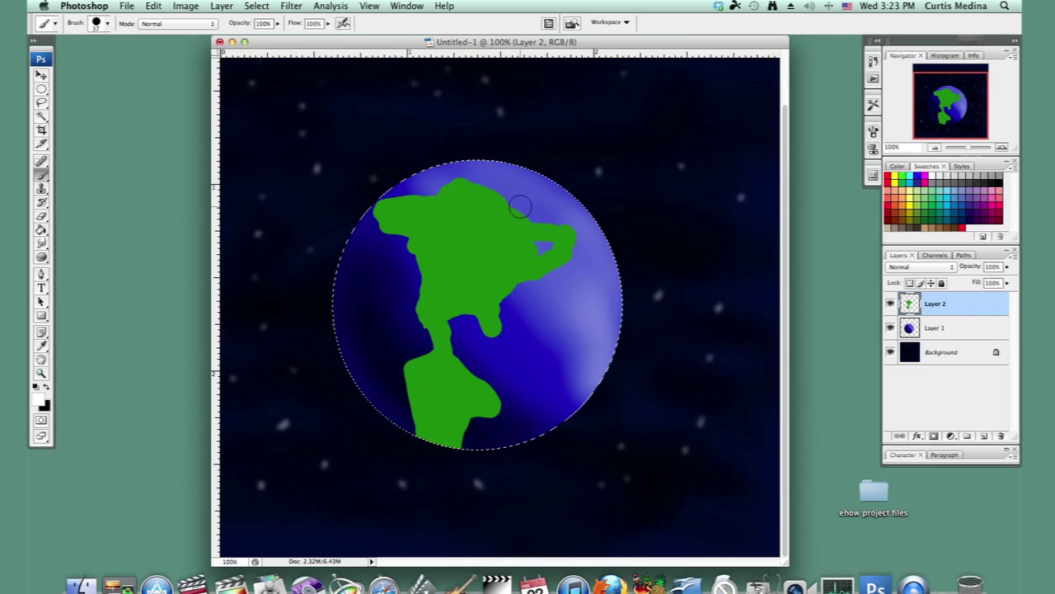
mouse_move(464, 159)
mouse_down()
mouse_move(540, 187)
mouse_move(487, 165)
mouse_up()
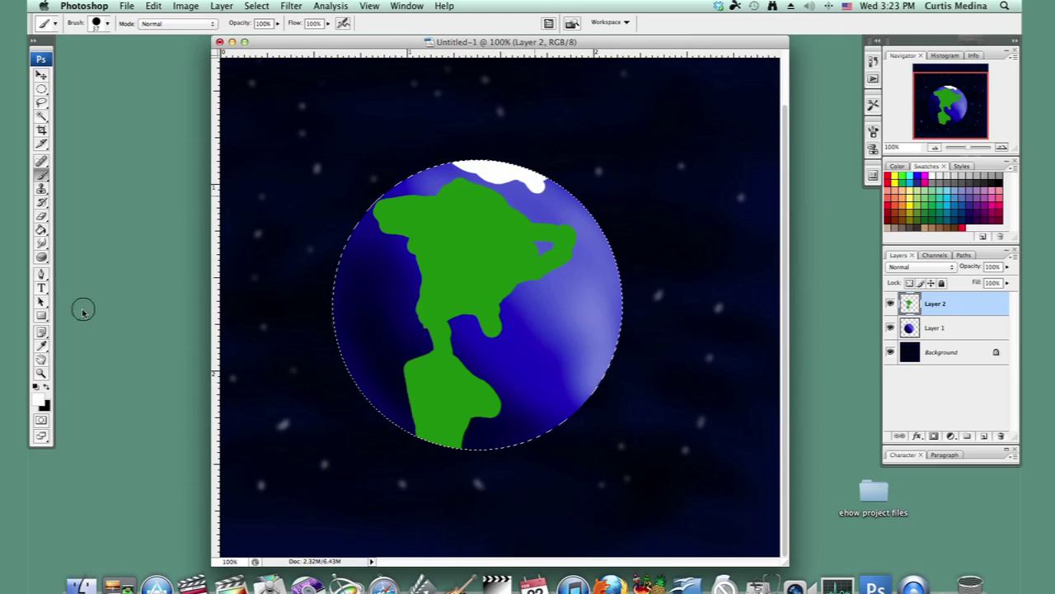
Sample the continent green, fill its blue gap, and add small islands to the left.
alt+click(466, 288)
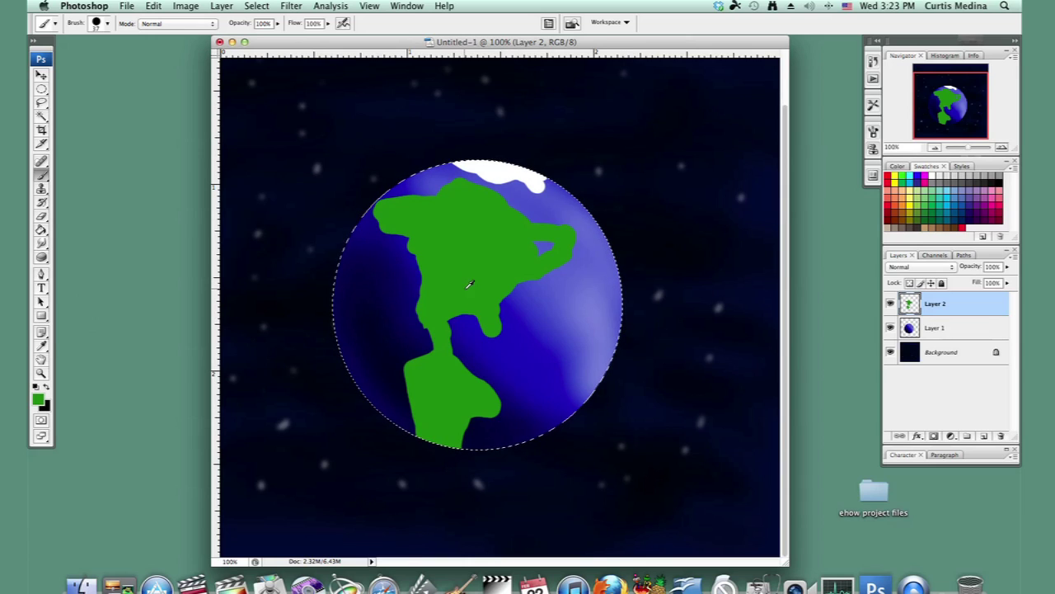
drag(532, 249, 546, 246)
drag(381, 306, 382, 319)
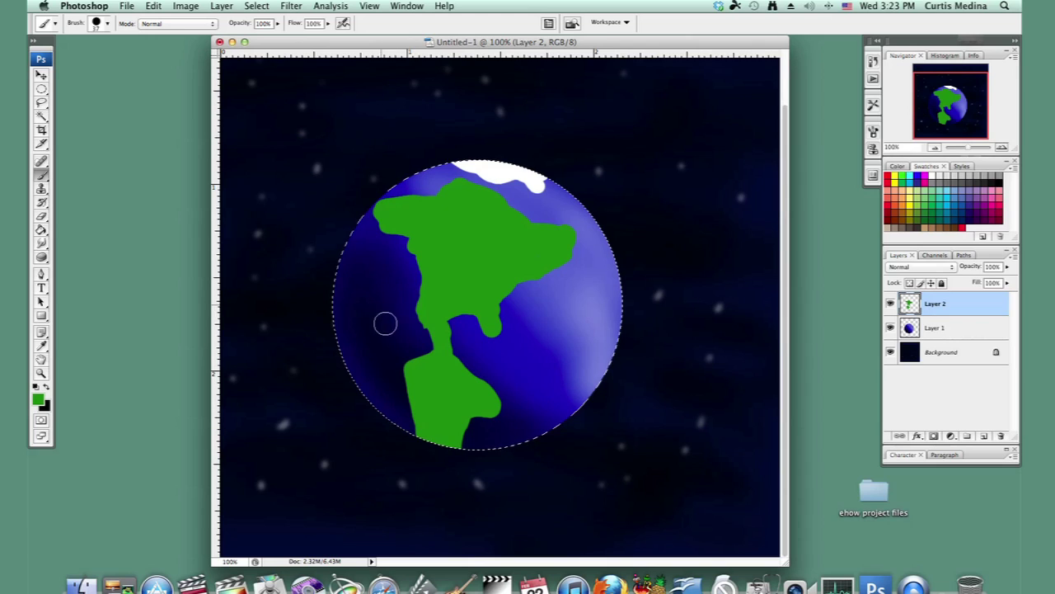
click(364, 319)
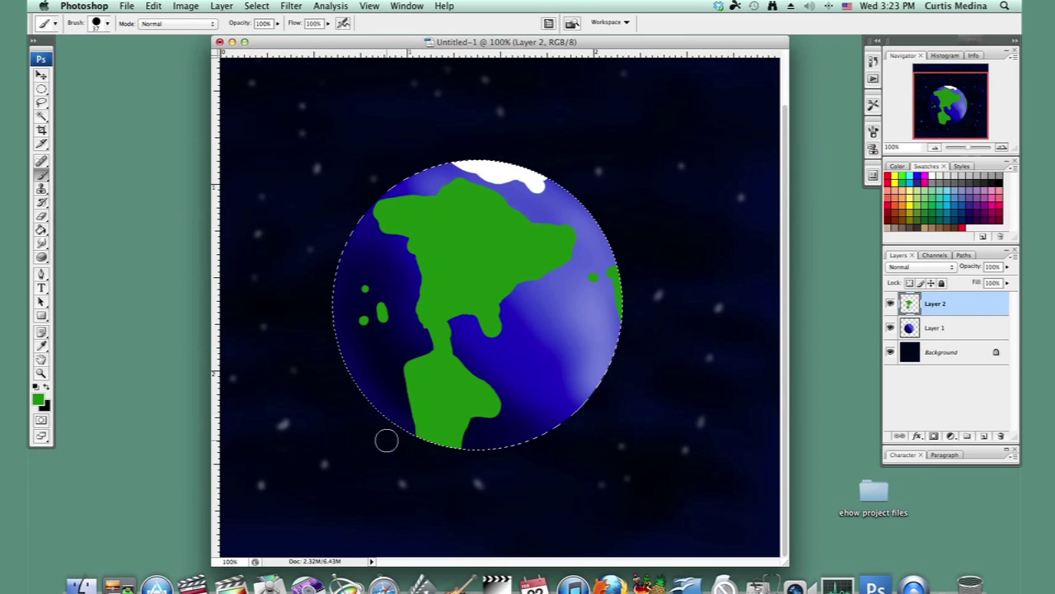
Lower the land layer's opacity to about 45%.
click(1006, 268)
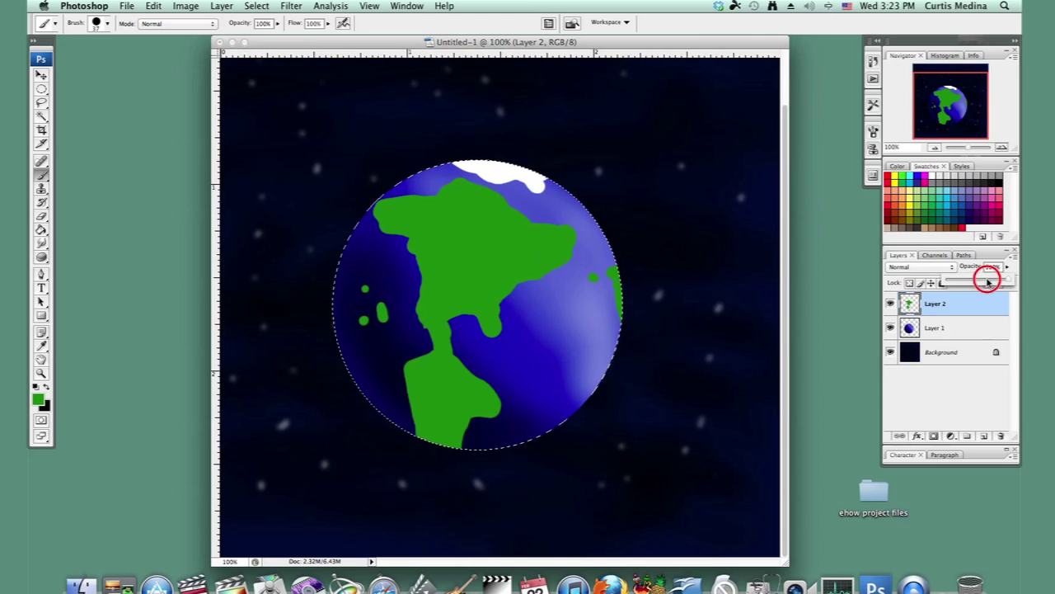
drag(987, 281, 976, 284)
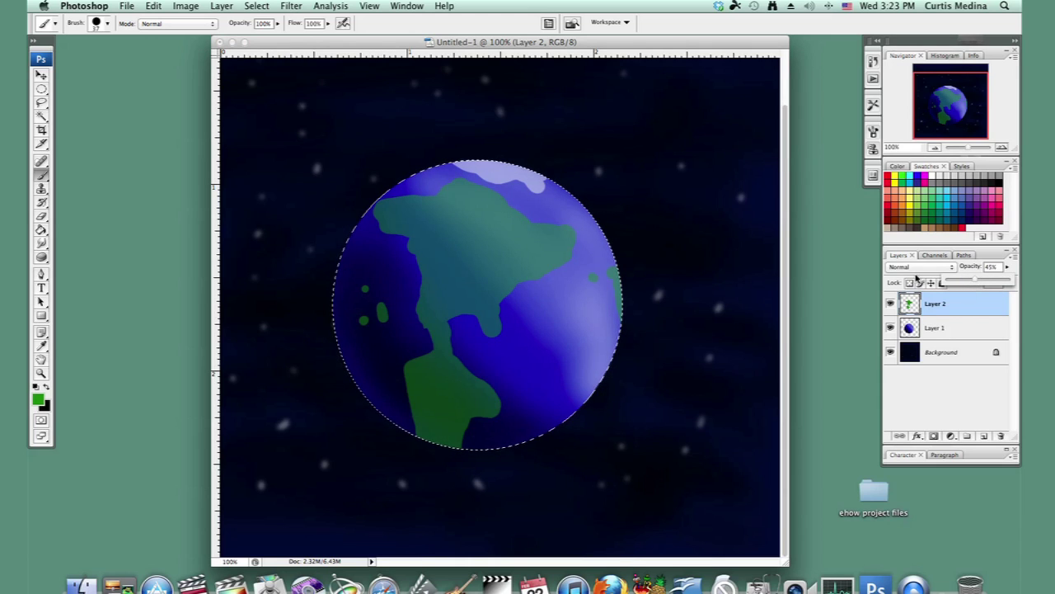
click(988, 431)
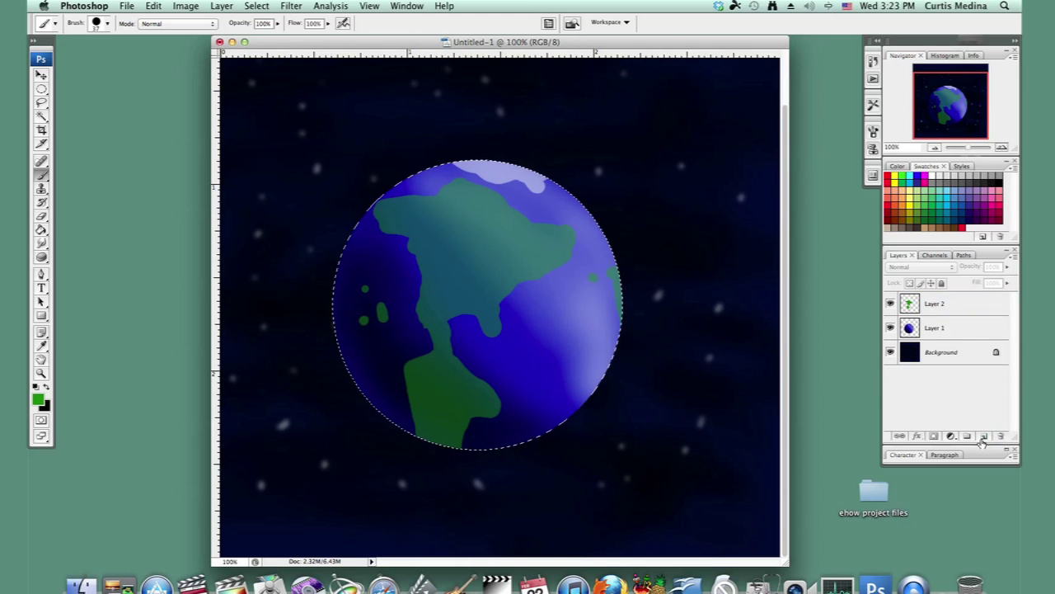
Add a new layer for clouds and set up a soft 45 px white brush.
click(986, 434)
click(38, 400)
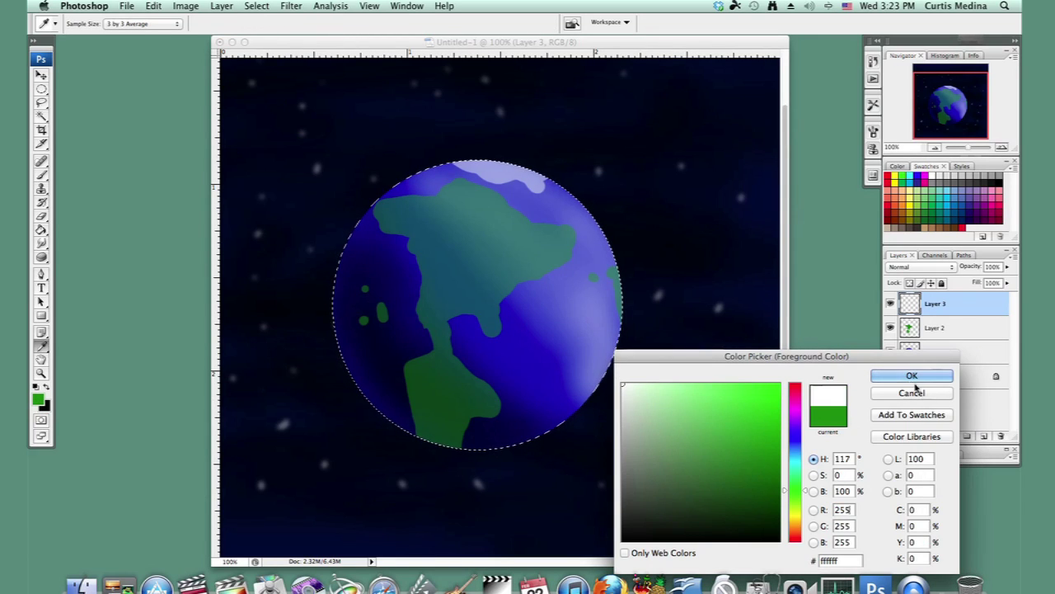
click(912, 375)
right_click(481, 332)
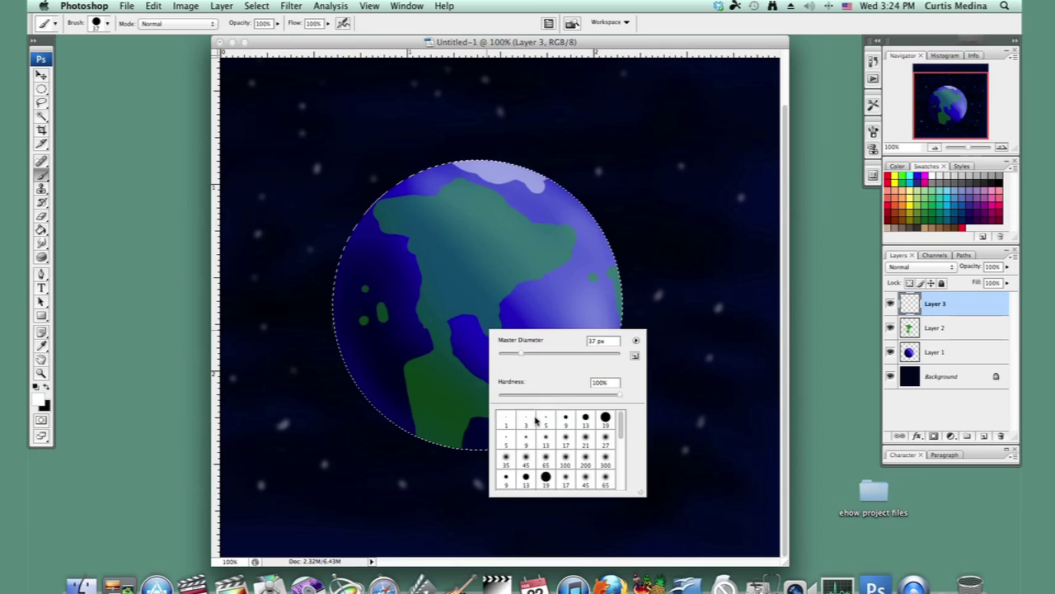
click(585, 478)
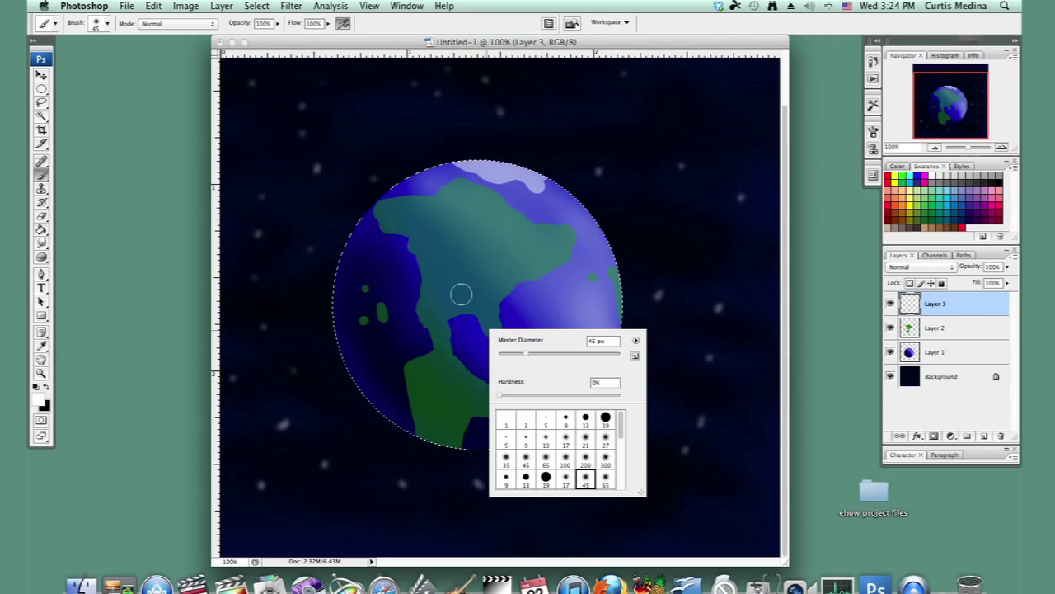
Brush soft white cloud streaks across the planet, then add an empty layer above.
click(485, 294)
mouse_move(466, 295)
mouse_down()
mouse_move(627, 306)
mouse_move(520, 302)
mouse_move(596, 278)
mouse_move(547, 322)
mouse_move(614, 304)
mouse_up()
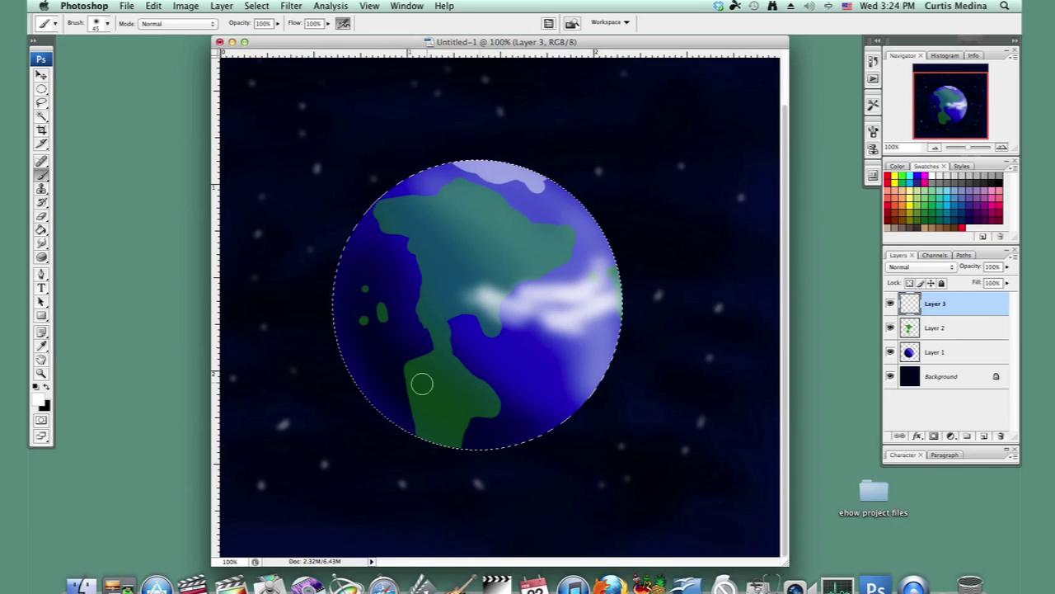
mouse_move(416, 379)
mouse_down()
mouse_move(354, 379)
mouse_move(424, 369)
mouse_up()
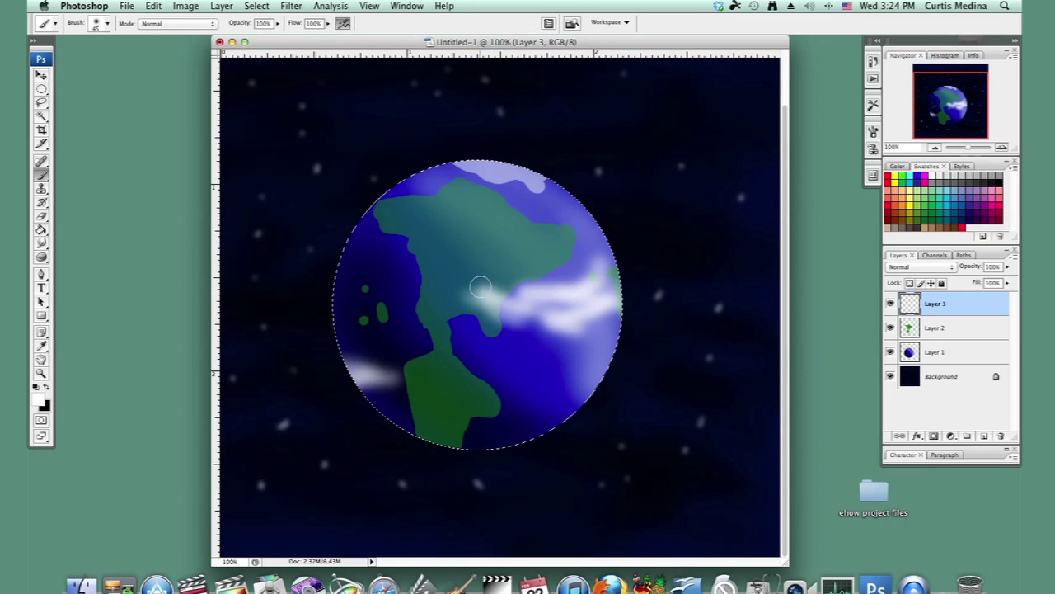
mouse_move(481, 287)
mouse_down()
mouse_move(533, 271)
mouse_move(580, 235)
mouse_move(583, 193)
mouse_move(494, 257)
mouse_move(589, 208)
mouse_move(496, 259)
mouse_move(404, 256)
mouse_move(511, 167)
mouse_move(481, 196)
mouse_move(457, 198)
mouse_up()
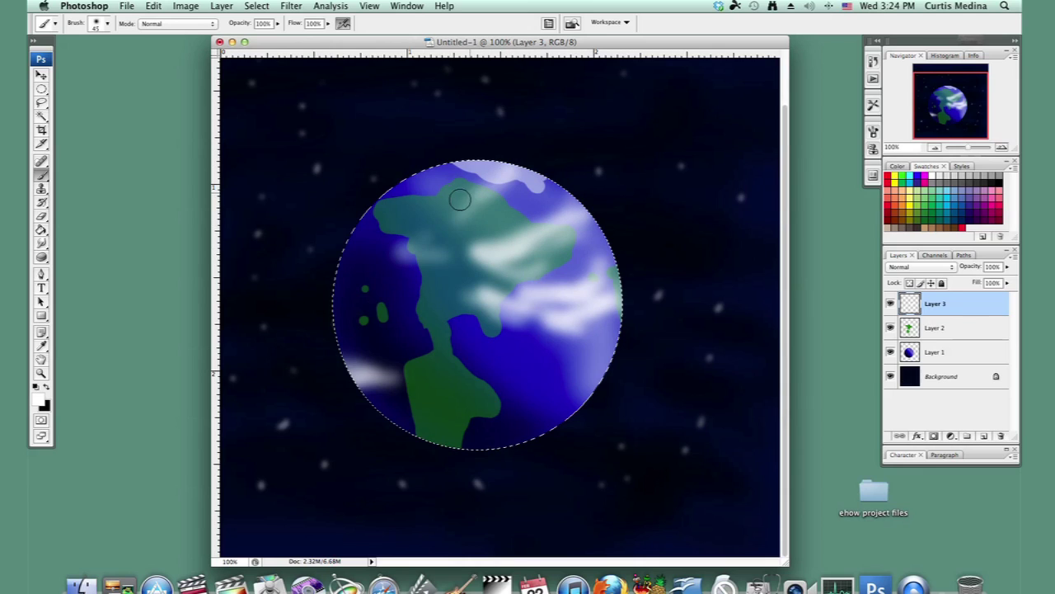
mouse_move(512, 381)
mouse_down()
mouse_move(558, 409)
mouse_move(518, 382)
mouse_move(469, 400)
mouse_move(545, 396)
mouse_move(501, 378)
mouse_move(455, 394)
mouse_move(445, 381)
mouse_move(570, 370)
mouse_move(622, 344)
mouse_up()
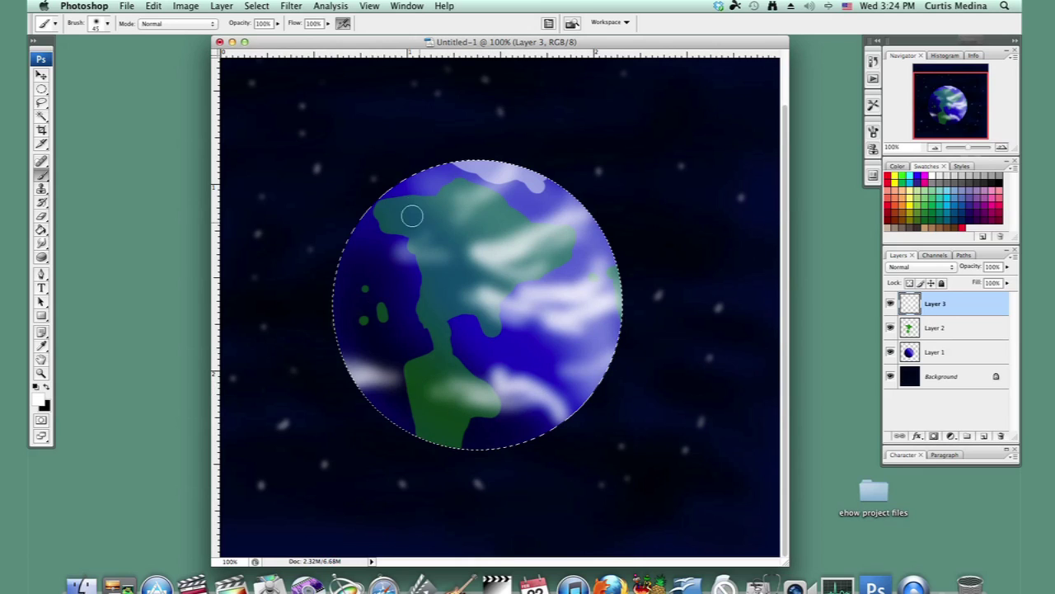
mouse_move(370, 219)
mouse_down()
mouse_move(371, 249)
mouse_move(421, 298)
mouse_up()
drag(350, 306, 407, 309)
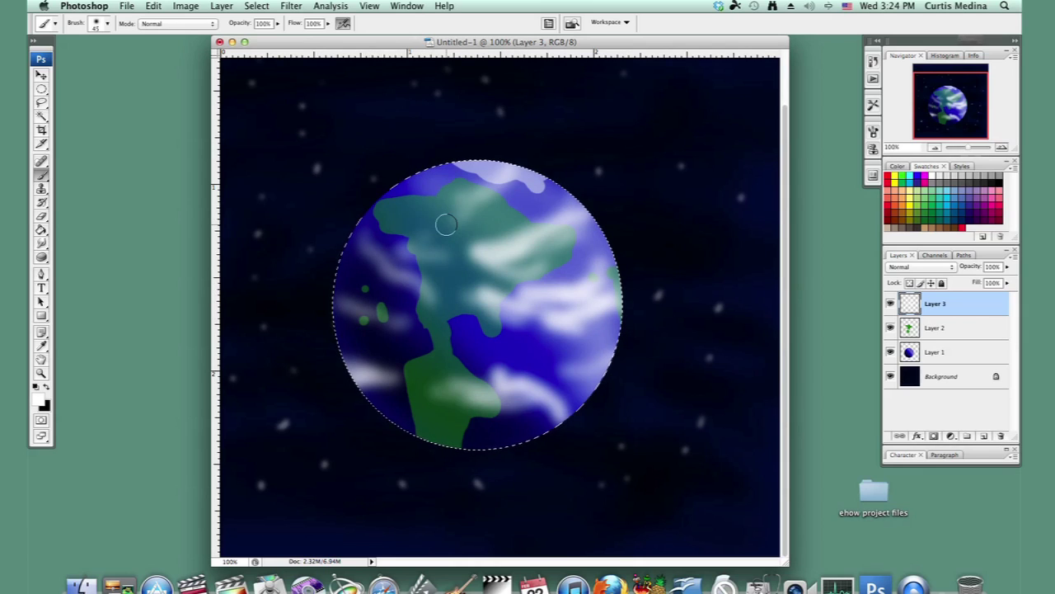
click(984, 436)
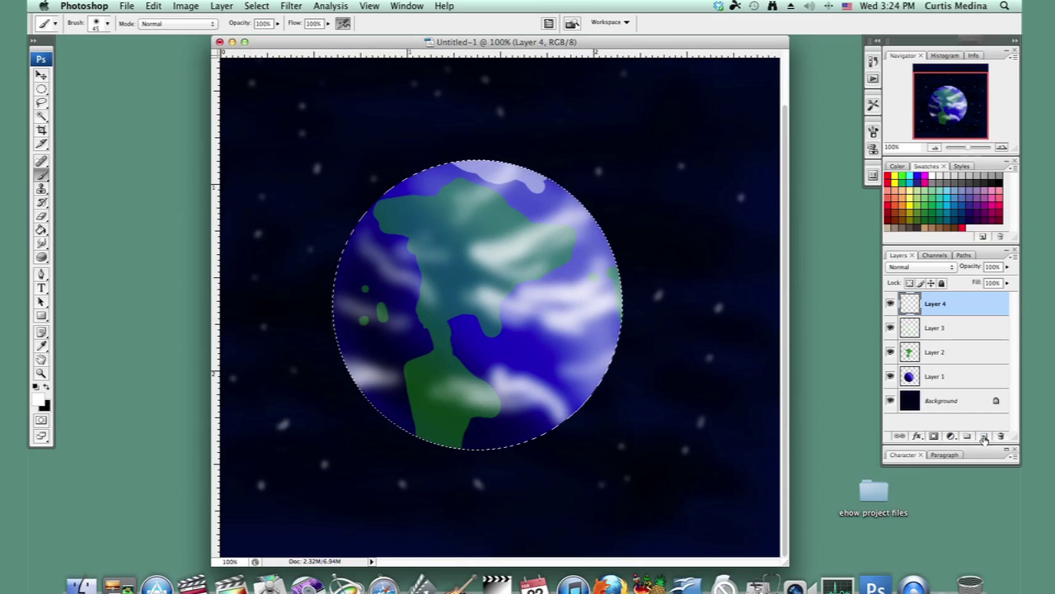
Paint black shading along the planet's lower-left edge and enlarge the brush to 116 px.
click(46, 388)
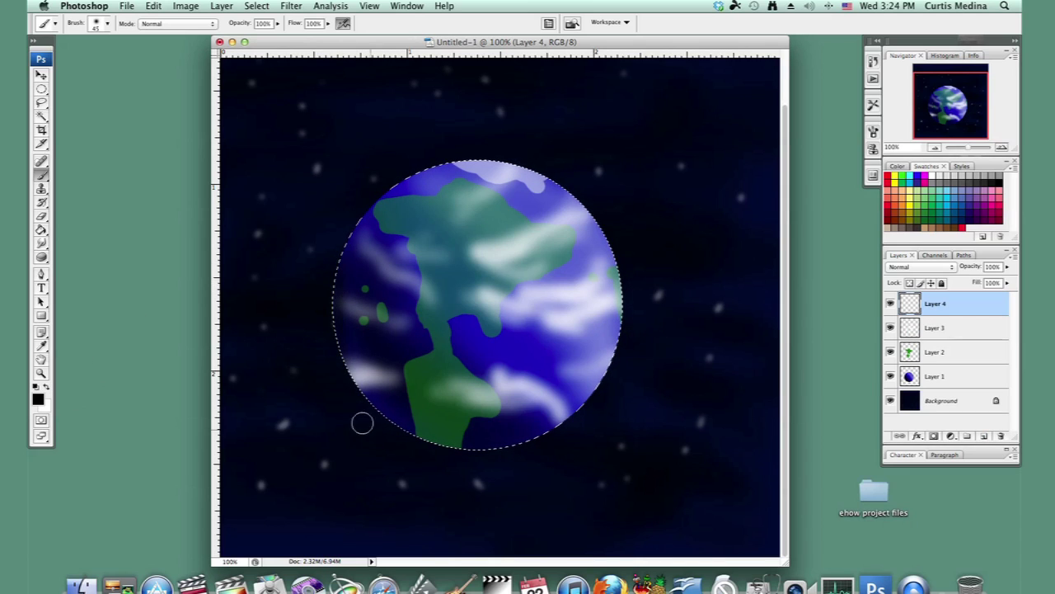
drag(410, 439, 390, 367)
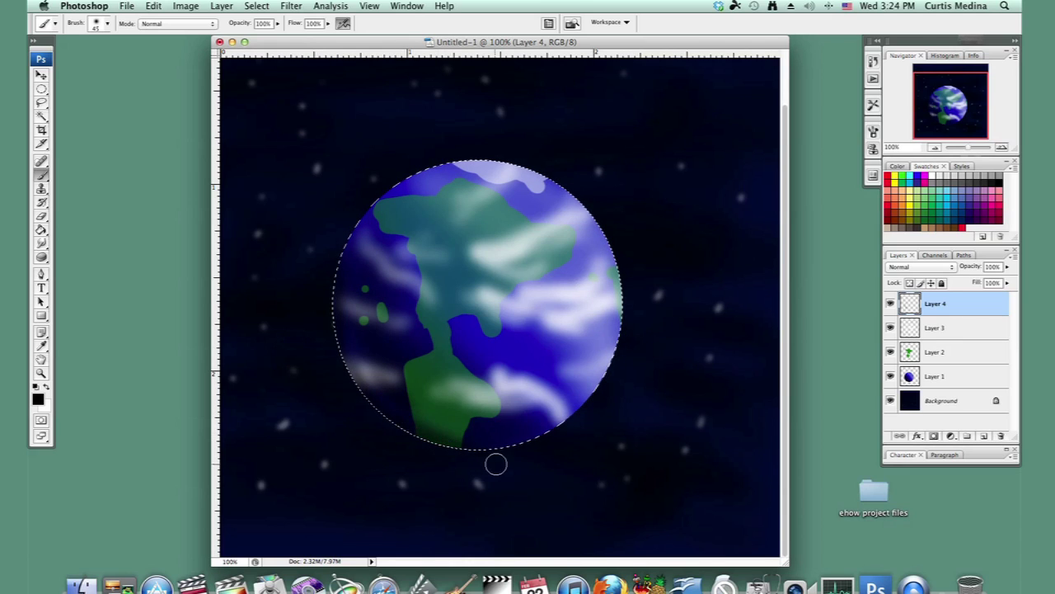
right_click(413, 346)
drag(480, 374, 463, 369)
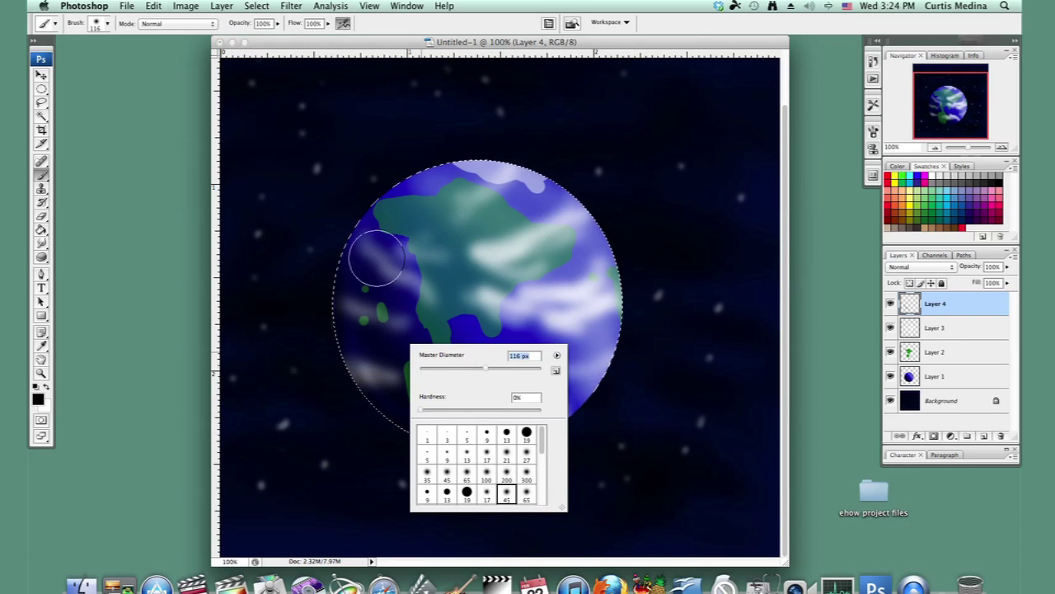
key(Return)
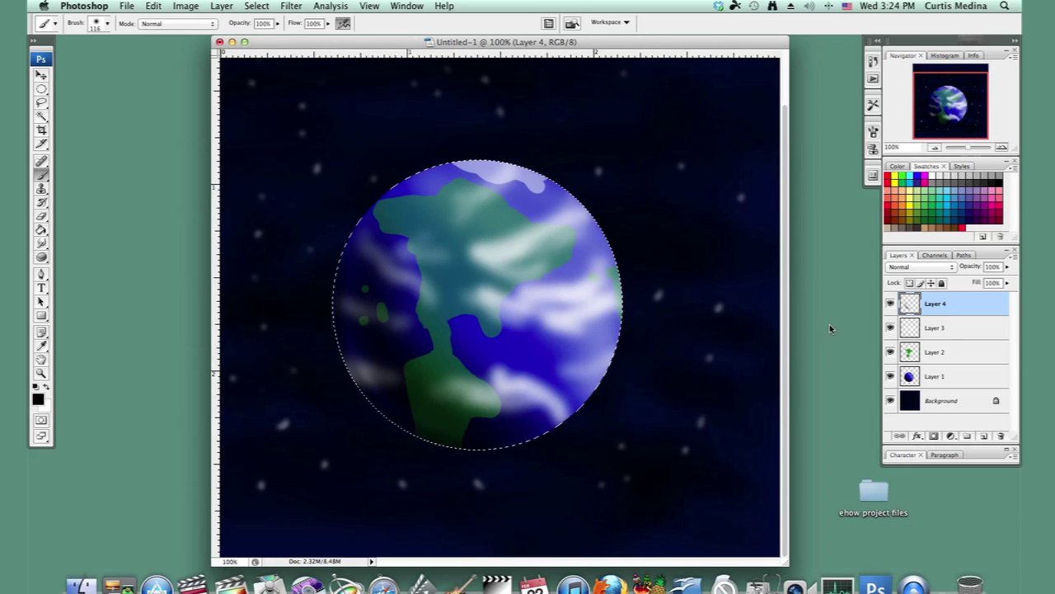
Deselect the circle around the planet and zoom out to 66.7%.
key(super+d)
key(super+minus)
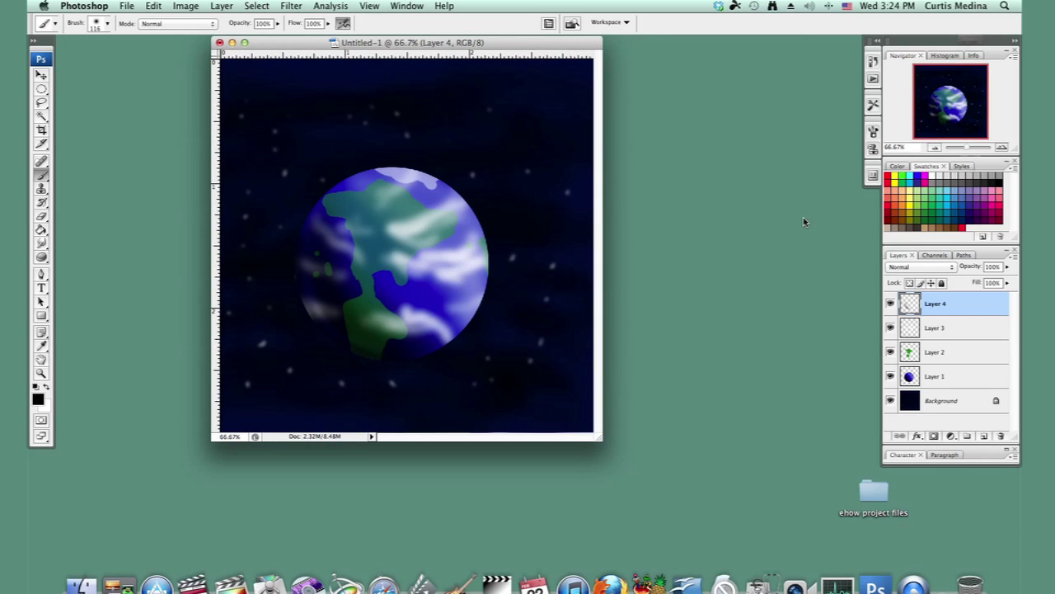